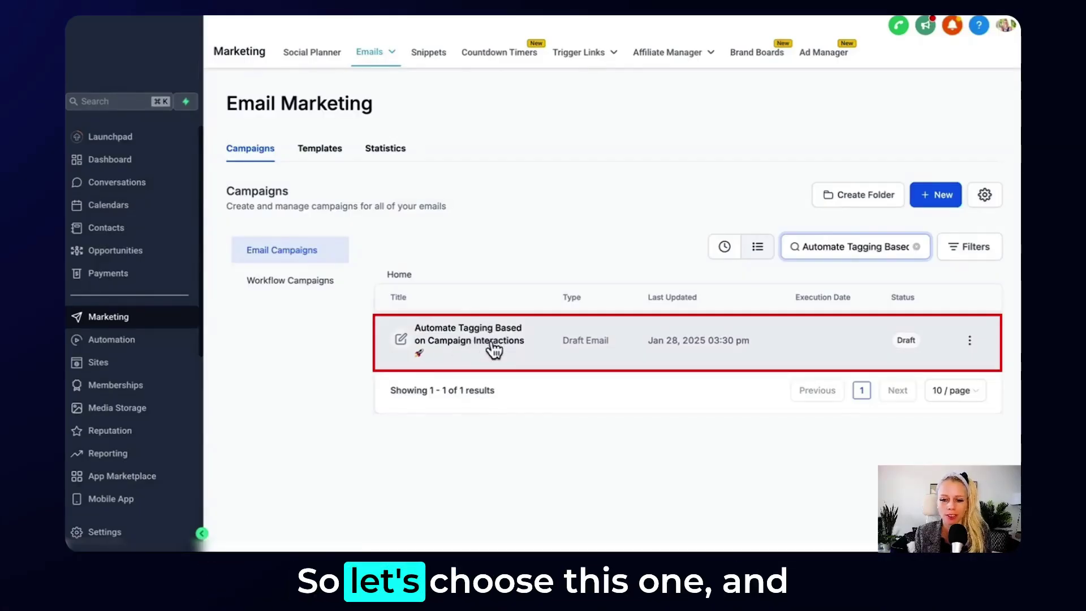
- Open the campaign in the email builder and go to its send settings
{"action": "left_click", "coordinate": [474, 346]}
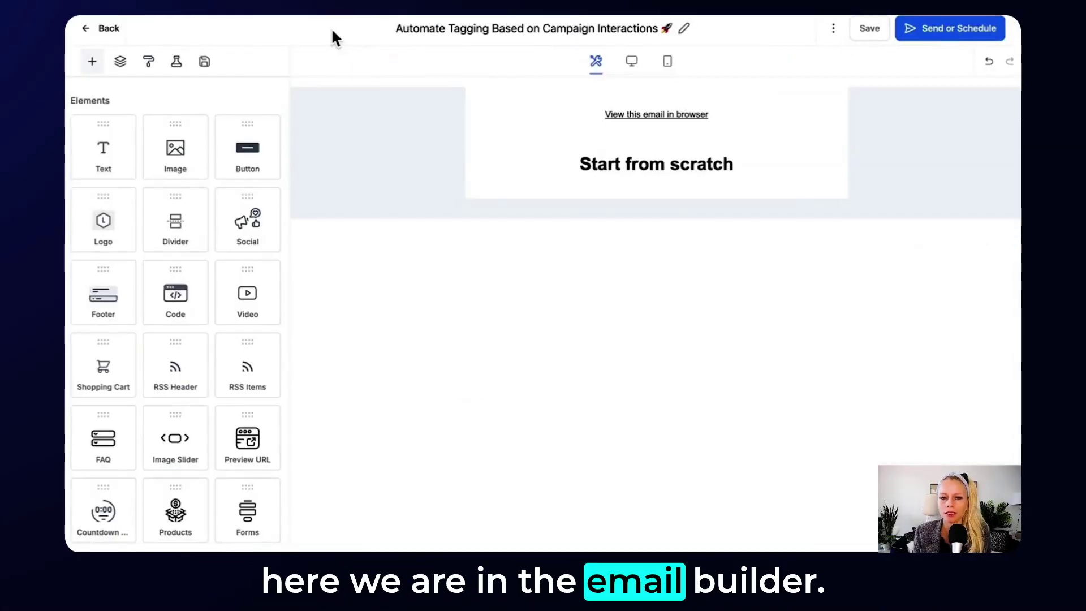
{"action": "mouse_move", "coordinate": [622, 138]}
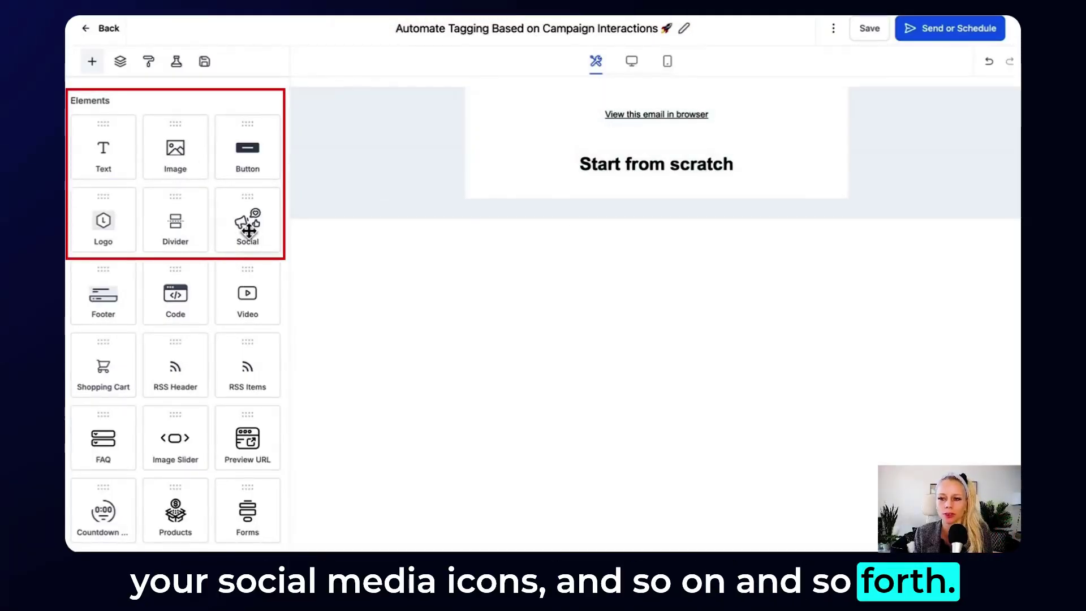
{"action": "left_click", "coordinate": [939, 38]}
- Switch on the Add tags toggle to reveal the Add conditions option
{"action": "scroll", "coordinate": [513, 297], "scroll_direction": "down", "scroll_amount": 2}
{"action": "scroll", "coordinate": [513, 295], "scroll_direction": "down", "scroll_amount": 4}
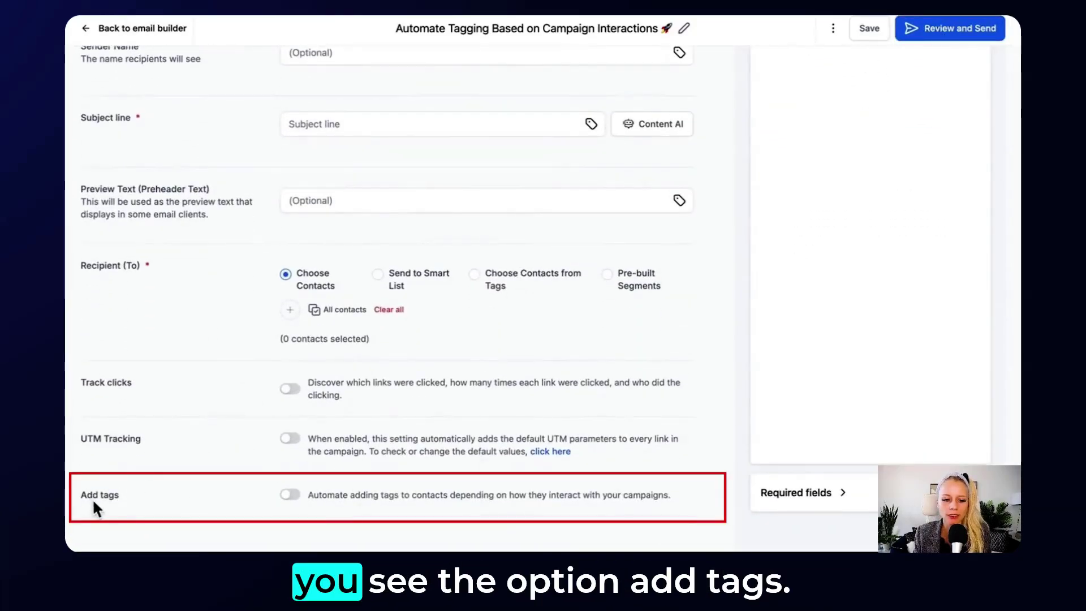
{"action": "left_click_drag", "start_coordinate": [79, 494], "coordinate": [124, 496]}
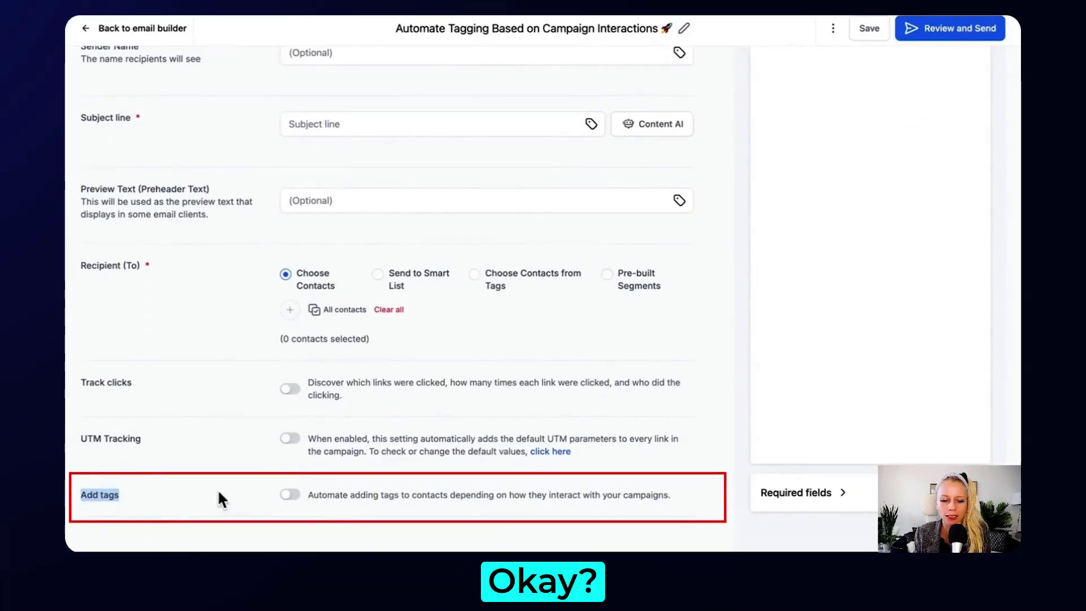
{"action": "left_click", "coordinate": [299, 501]}
{"action": "left_click_drag", "start_coordinate": [308, 478], "coordinate": [684, 478]}
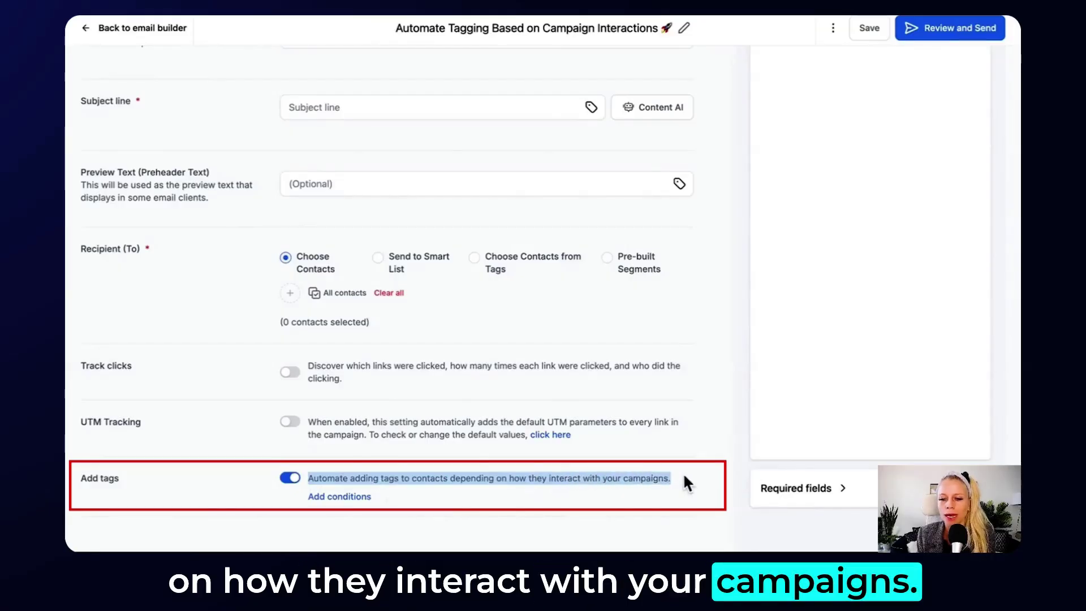
{"action": "left_click", "coordinate": [684, 478]}
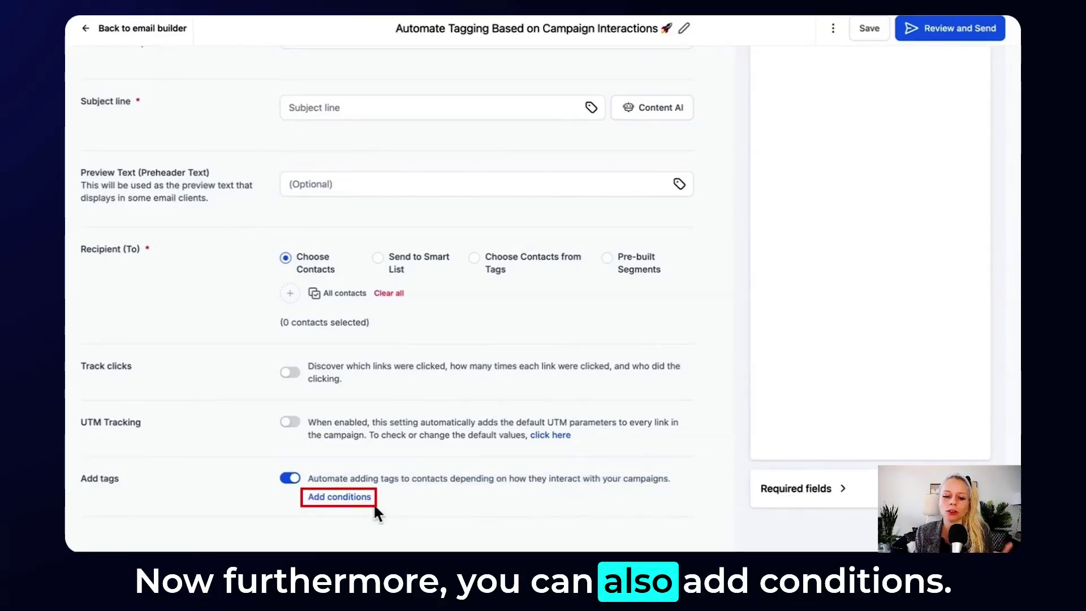
{"action": "left_click", "coordinate": [339, 499]}
{"action": "left_click", "coordinate": [604, 280]}
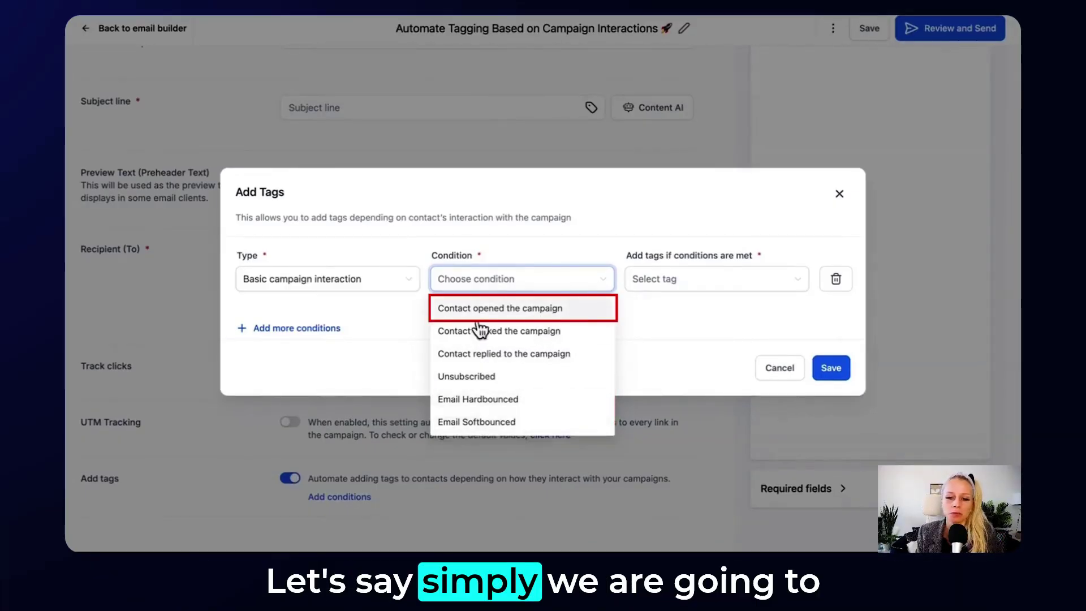
{"action": "left_click", "coordinate": [527, 310]}
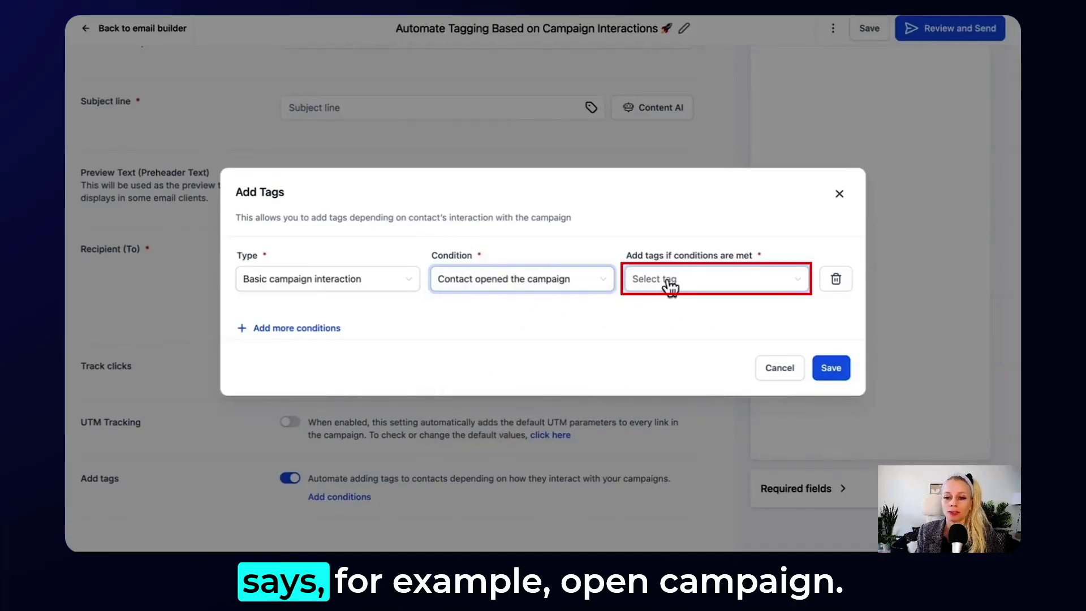
{"action": "left_click", "coordinate": [670, 286]}
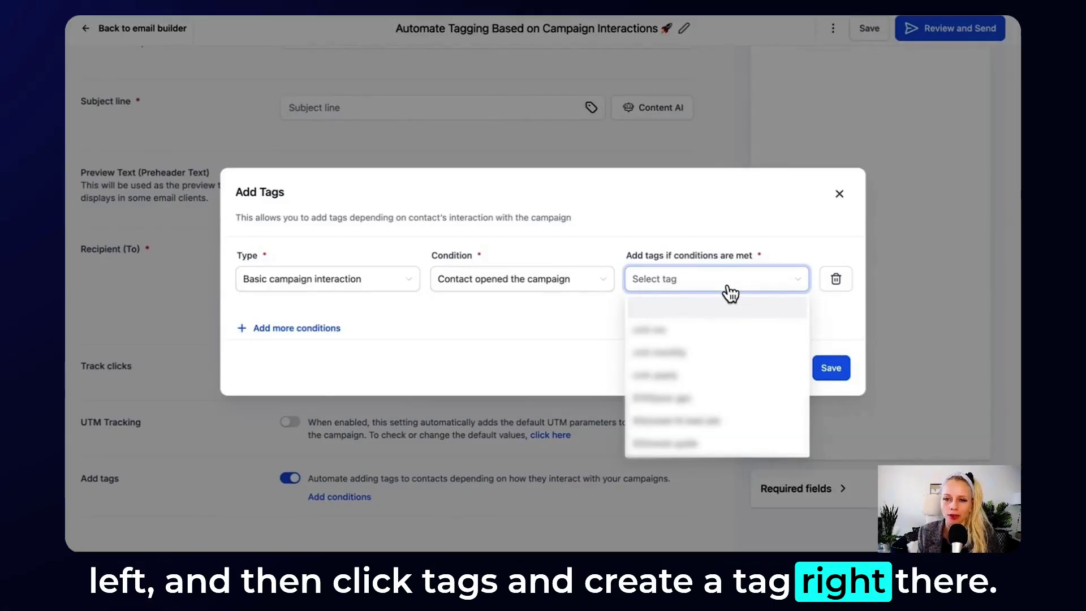
{"action": "left_click", "coordinate": [840, 195]}
{"action": "left_click", "coordinate": [839, 196]}
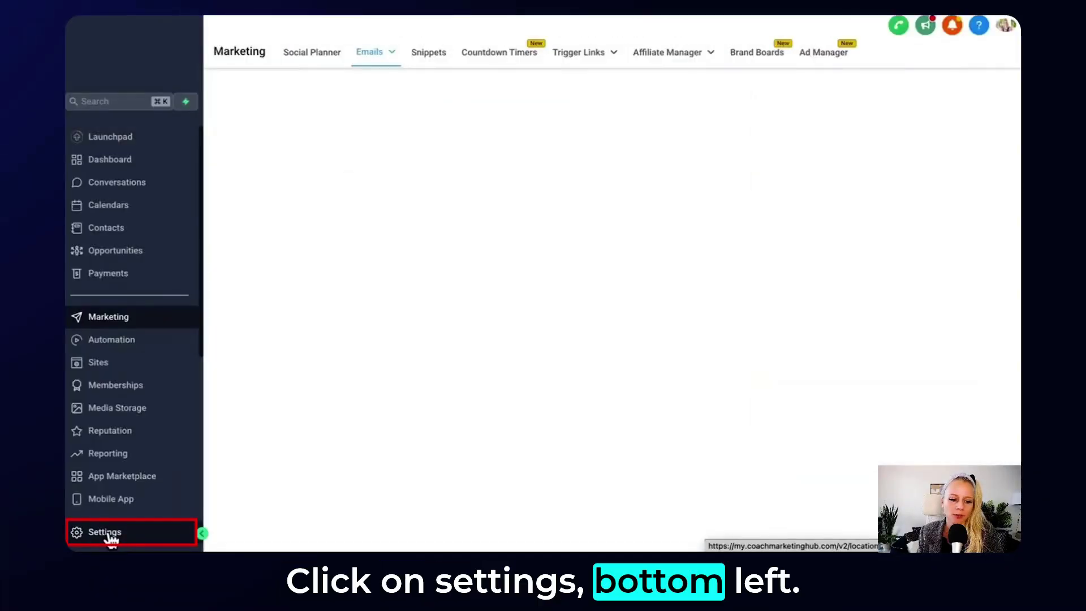
- Create the tag Tag_opened on the Settings Tags page
{"action": "left_click", "coordinate": [109, 536]}
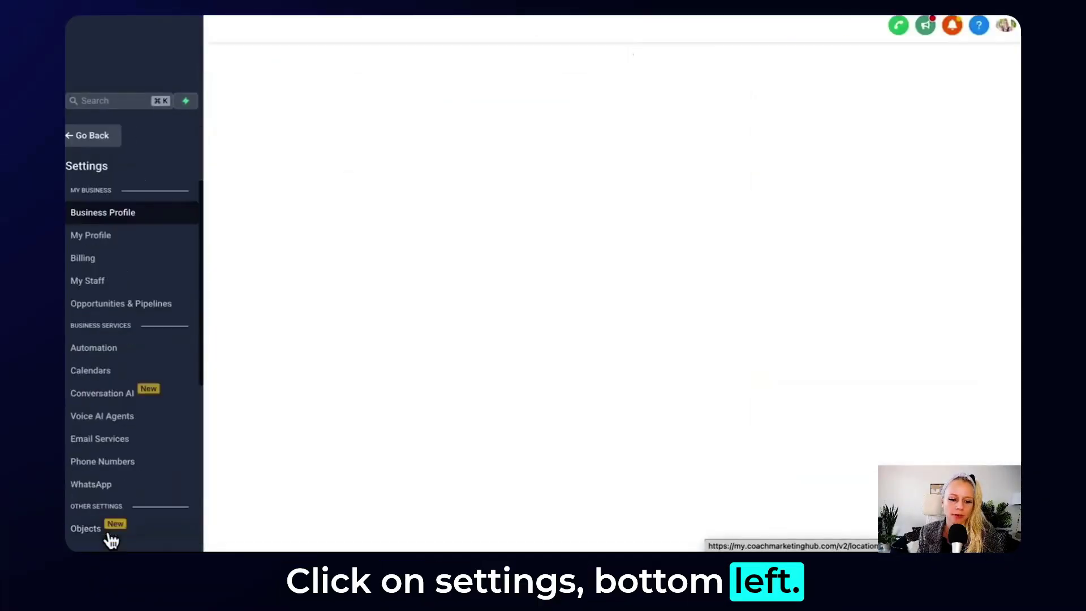
{"action": "scroll", "coordinate": [109, 538], "scroll_direction": "down", "scroll_amount": 5}
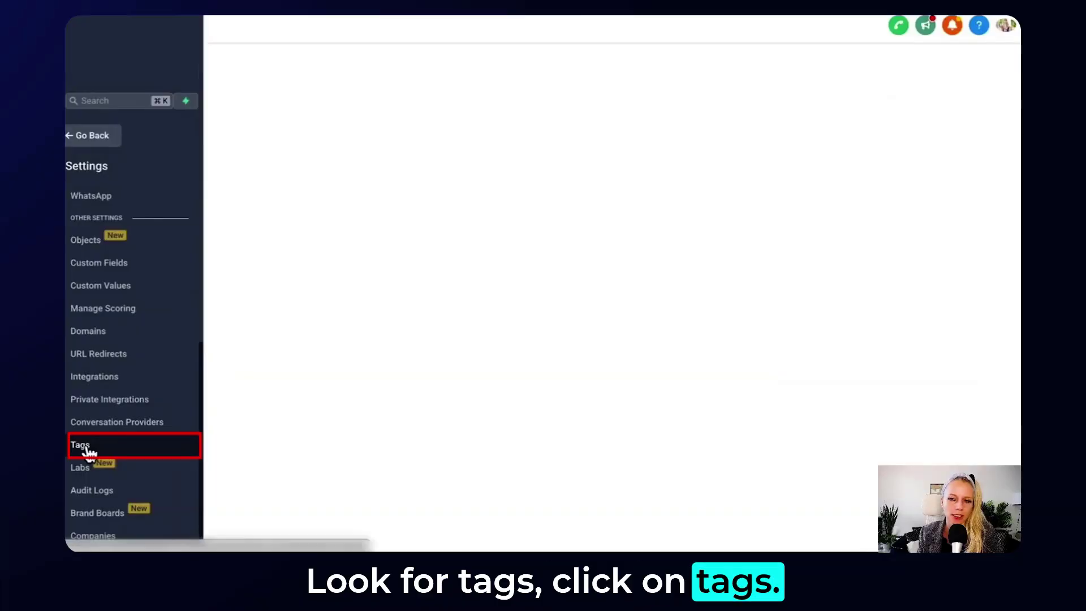
{"action": "left_click", "coordinate": [80, 445]}
{"action": "left_click", "coordinate": [973, 79]}
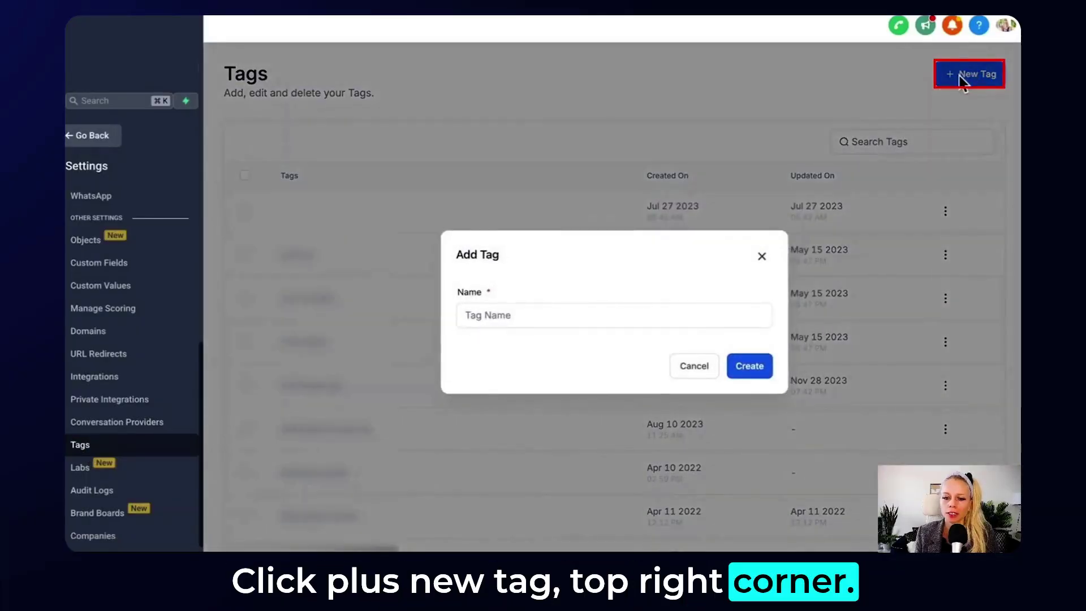
{"action": "type", "text": "Tag_opened"}
{"action": "double_click", "coordinate": [548, 312]}
{"action": "left_click", "coordinate": [757, 368]}
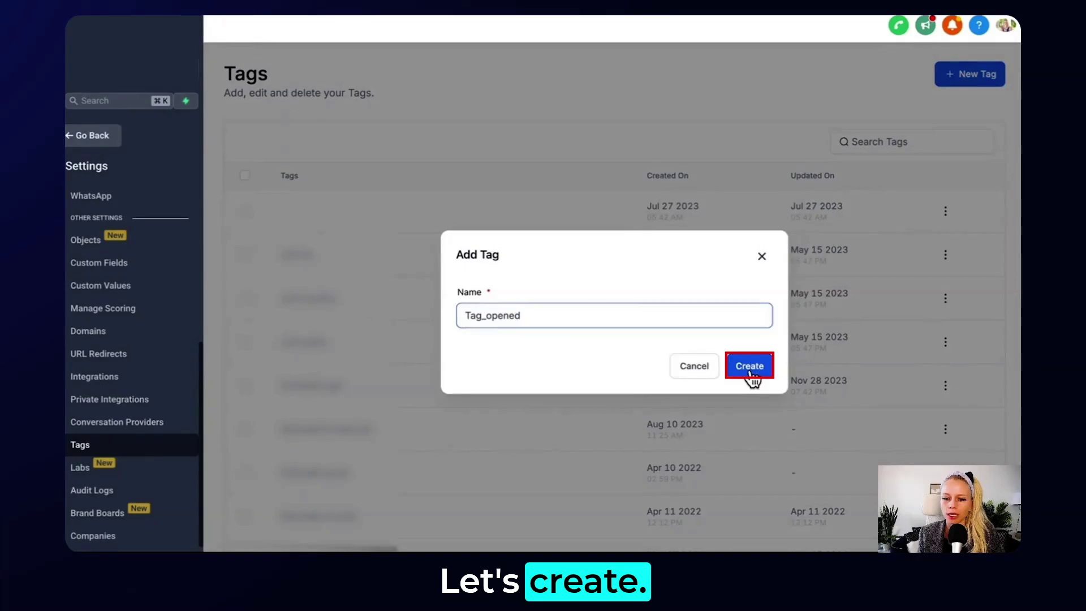
- Create the Tag_clicked and Tag_URL_clicked tags, then return to the Marketing section
{"action": "left_click", "coordinate": [974, 77]}
{"action": "type", "text": "Tag_clicked"}
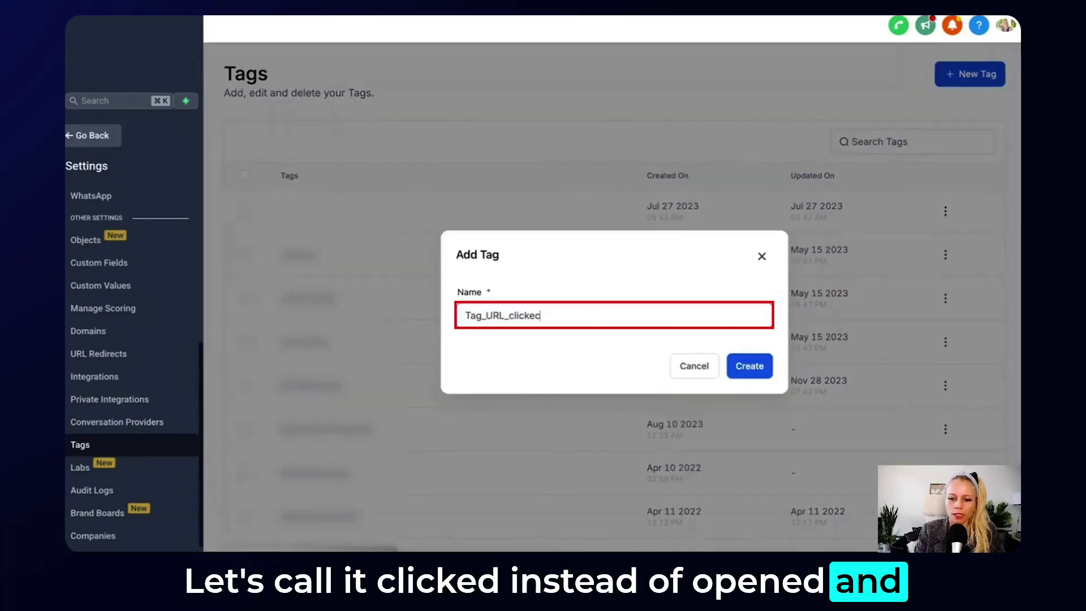
{"action": "key", "text": "BackSpace"}
{"action": "key", "text": "BackSpace"}
{"action": "key", "text": "BackSpace"}
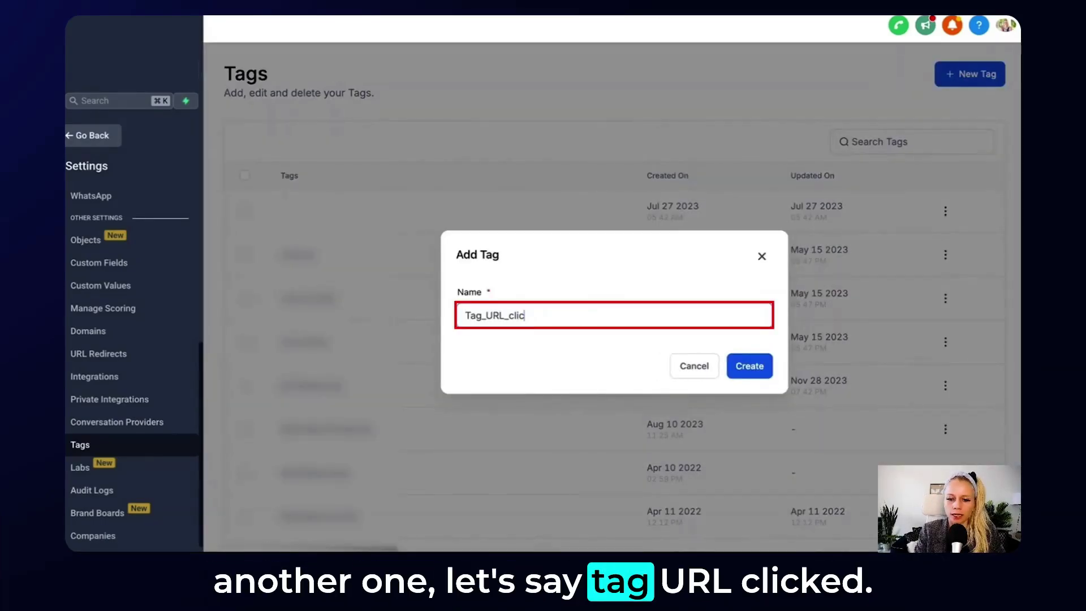
{"action": "type", "text": "ed"}
{"action": "left_click", "coordinate": [741, 367]}
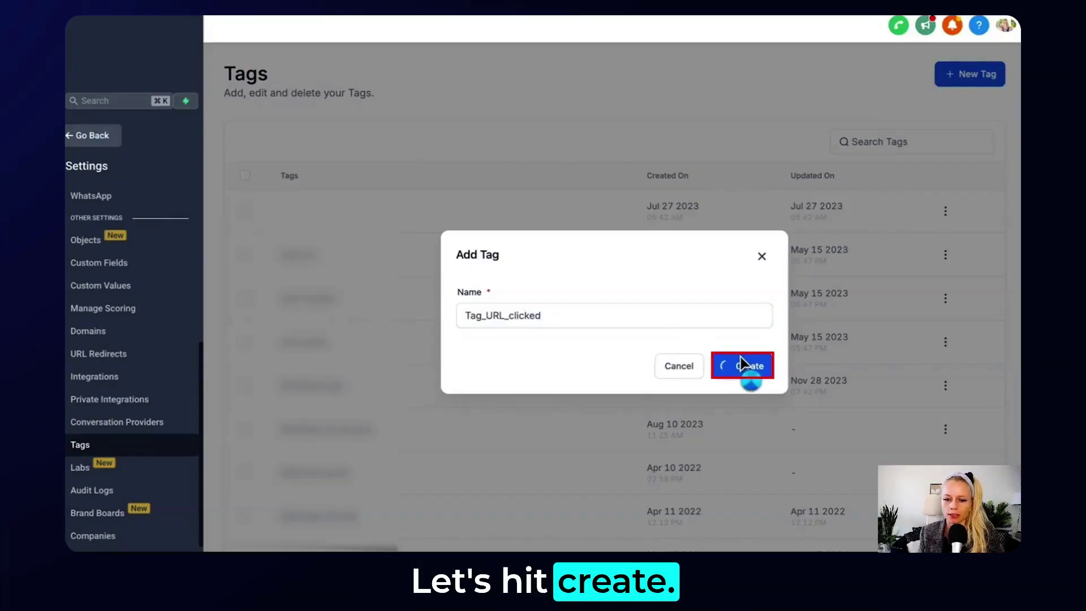
{"action": "left_click", "coordinate": [93, 136]}
{"action": "left_click", "coordinate": [158, 315]}
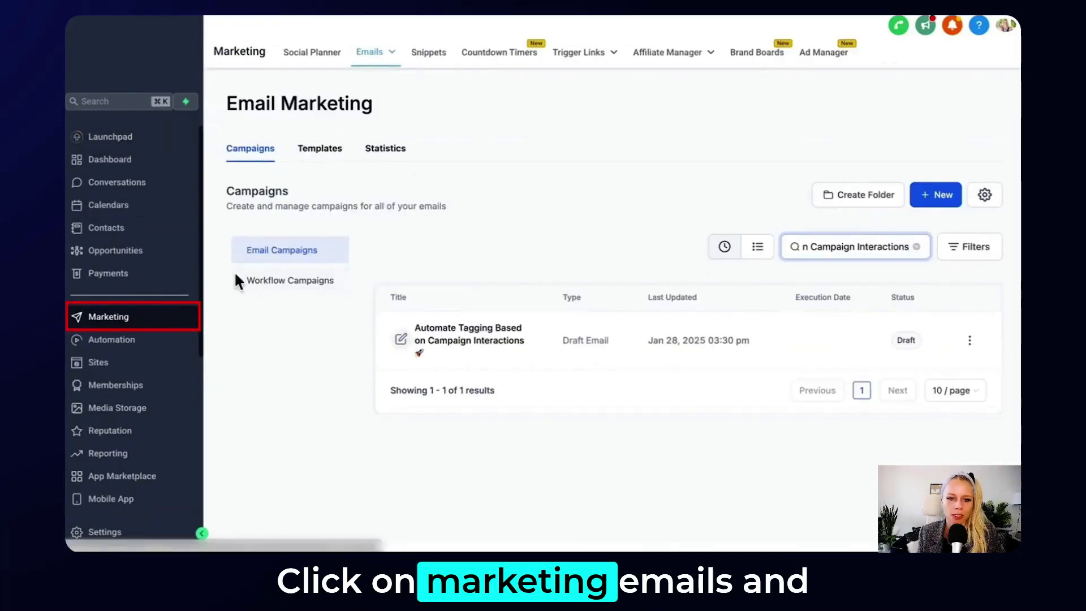
- Open the campaign from the Email campaigns list and add a text block to its top section
{"action": "left_click", "coordinate": [374, 52]}
{"action": "left_click", "coordinate": [380, 75]}
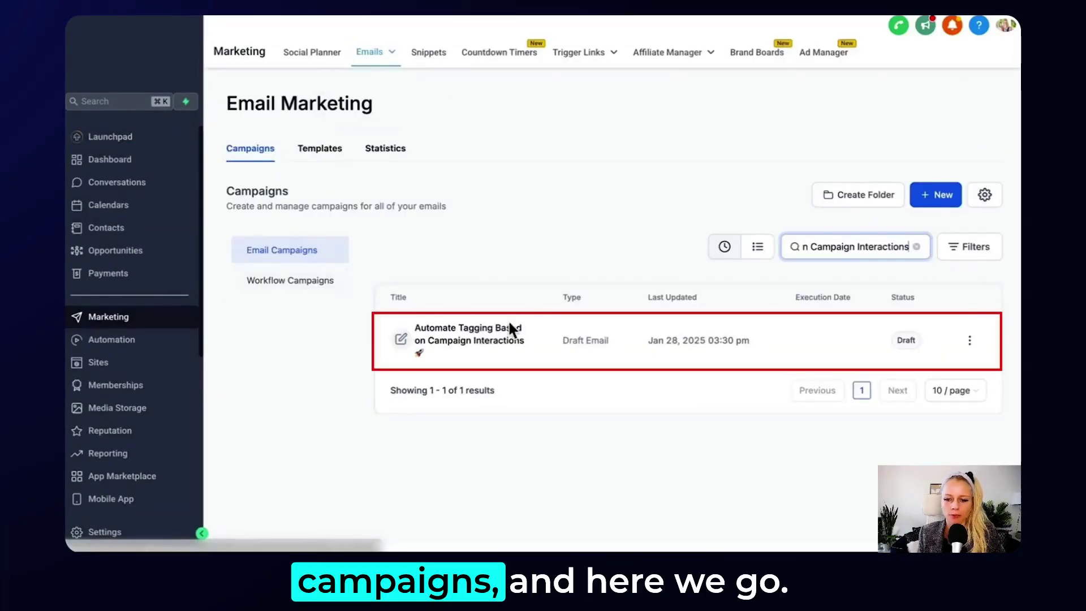
{"action": "left_click", "coordinate": [475, 337]}
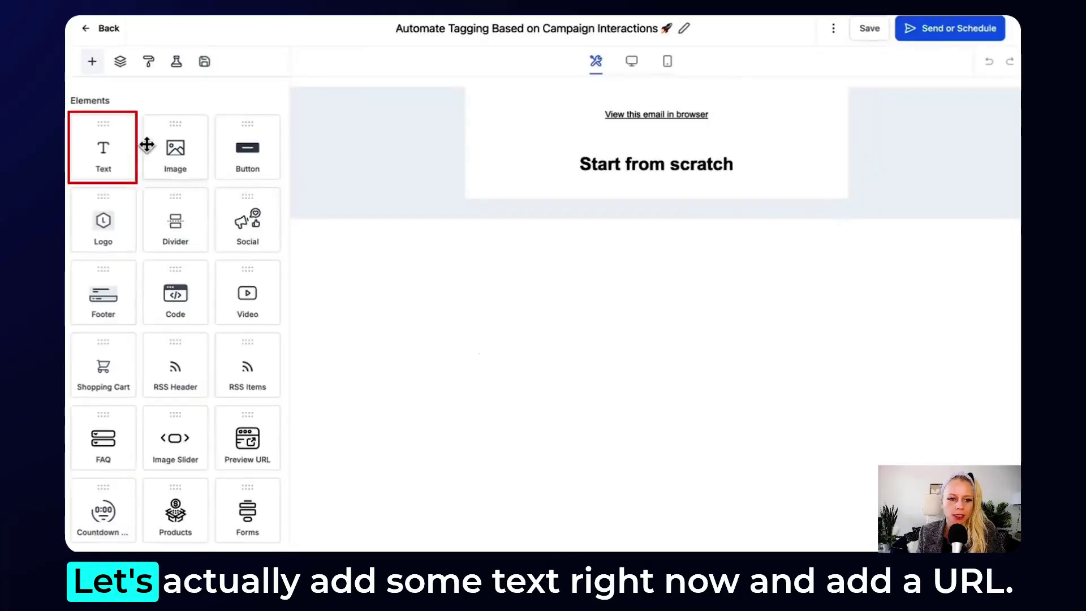
{"action": "left_click_drag", "start_coordinate": [109, 154], "coordinate": [656, 181]}
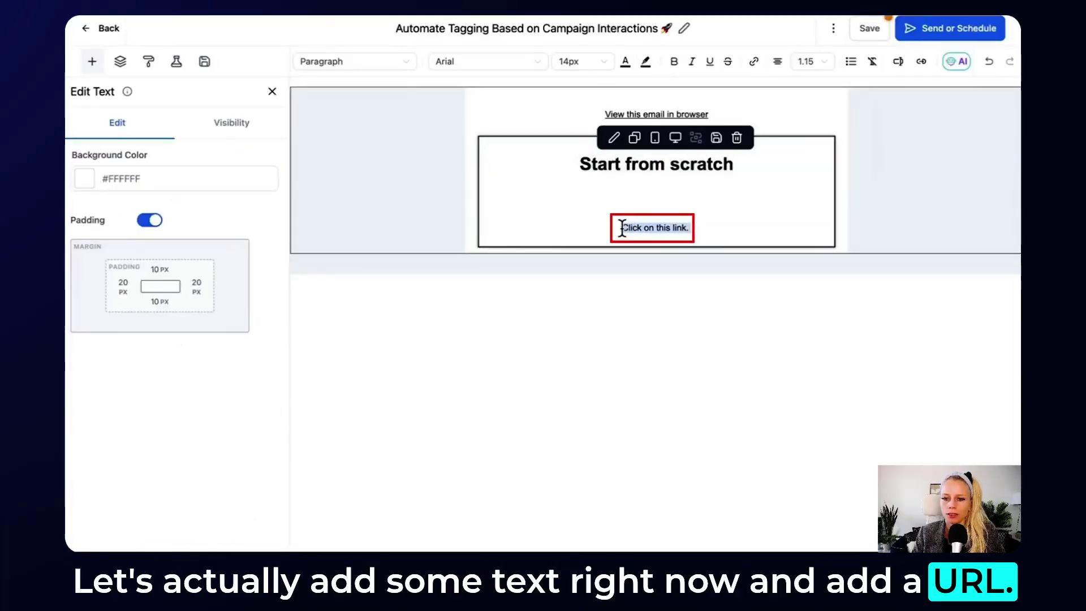
{"action": "left_click", "coordinate": [754, 61]}
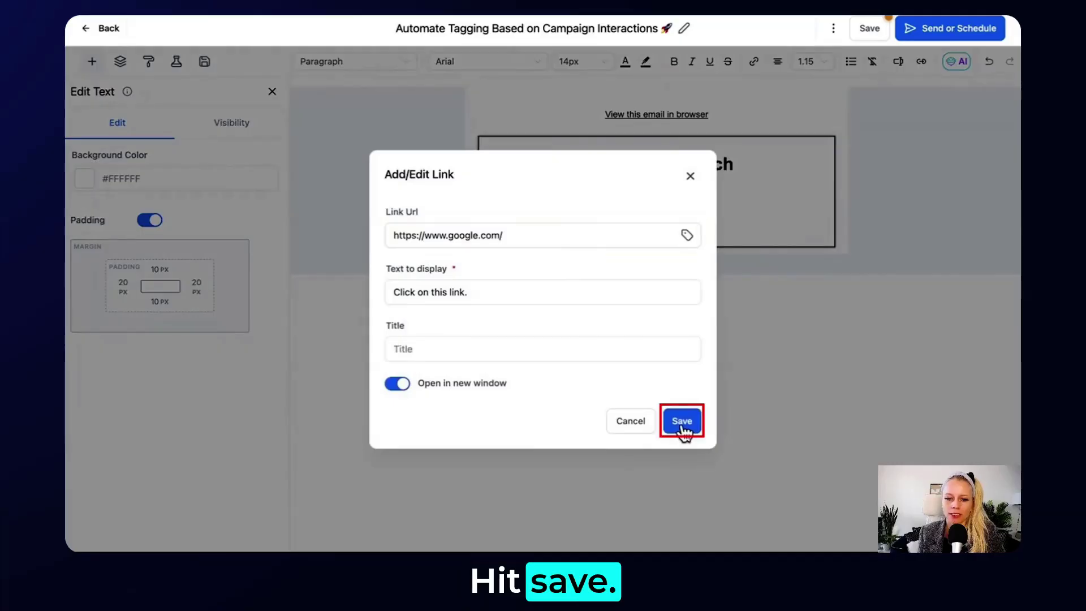
{"action": "left_click", "coordinate": [681, 422]}
{"action": "left_click", "coordinate": [941, 35]}
{"action": "scroll", "coordinate": [273, 365], "scroll_direction": "down", "scroll_amount": 5}
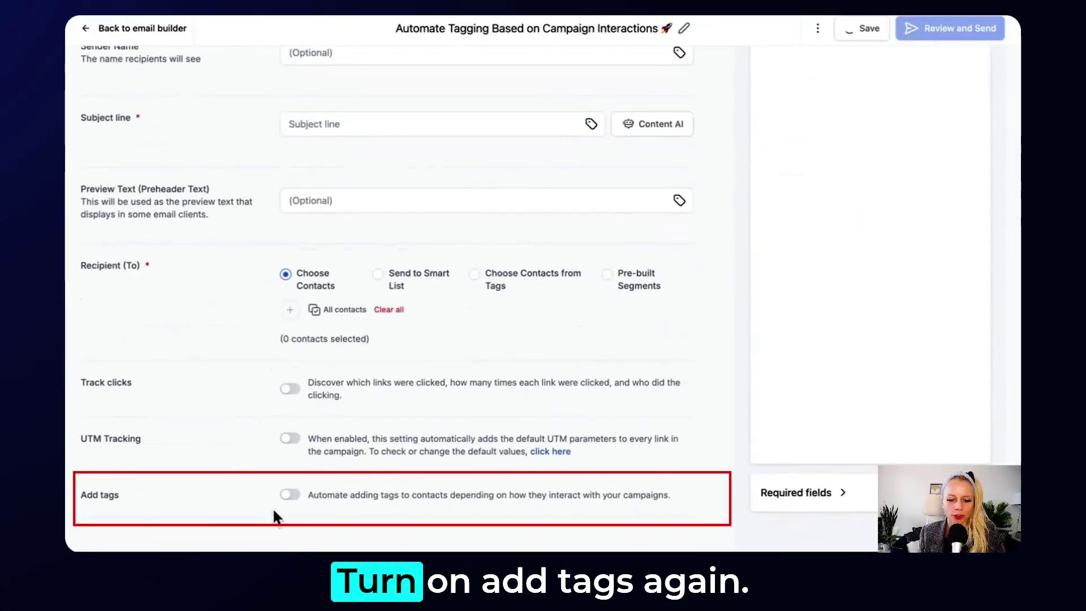
- Enable Add tags and add a Basic campaign interaction rule: Contact opened the campaign → tag_opened
{"action": "left_click", "coordinate": [290, 495]}
{"action": "scroll", "coordinate": [453, 496], "scroll_direction": "down", "scroll_amount": 1}
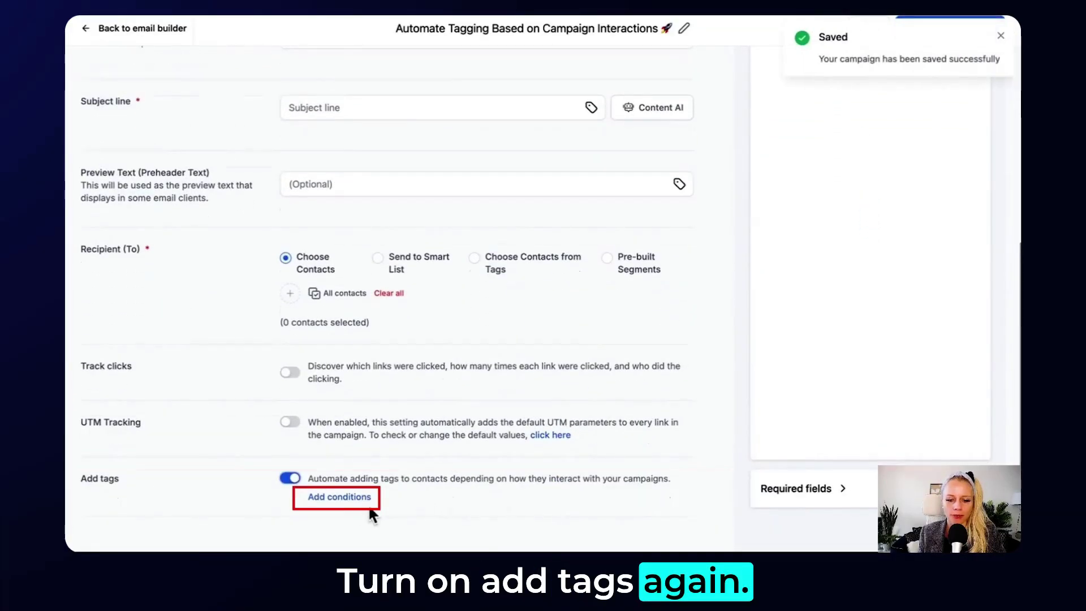
{"action": "left_click", "coordinate": [345, 499]}
{"action": "left_click", "coordinate": [315, 280]}
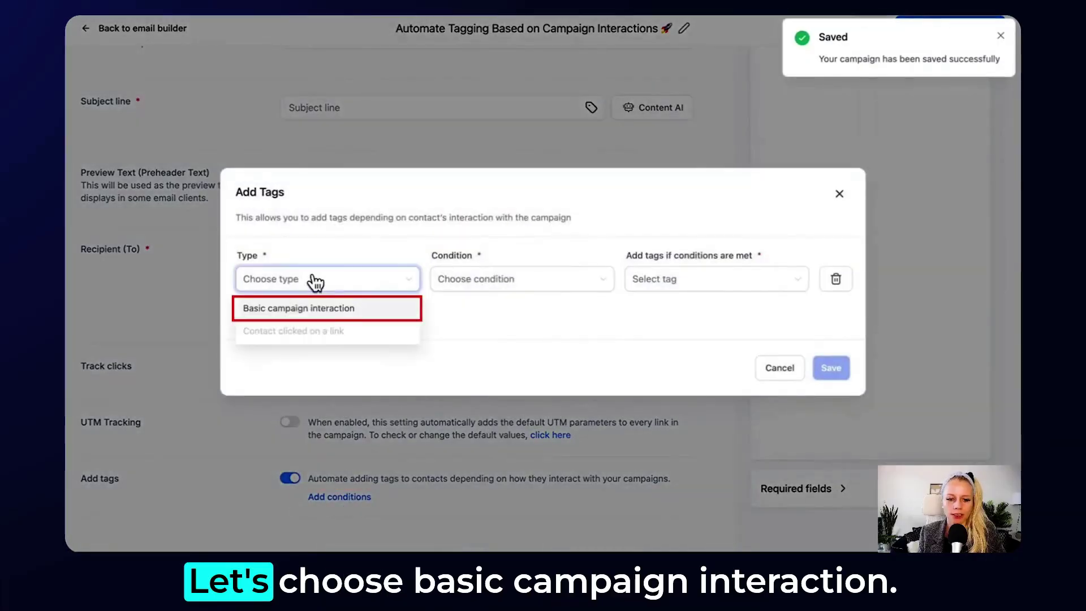
{"action": "left_click", "coordinate": [298, 317]}
{"action": "left_click", "coordinate": [491, 284]}
{"action": "left_click", "coordinate": [513, 289]}
{"action": "left_click", "coordinate": [581, 287]}
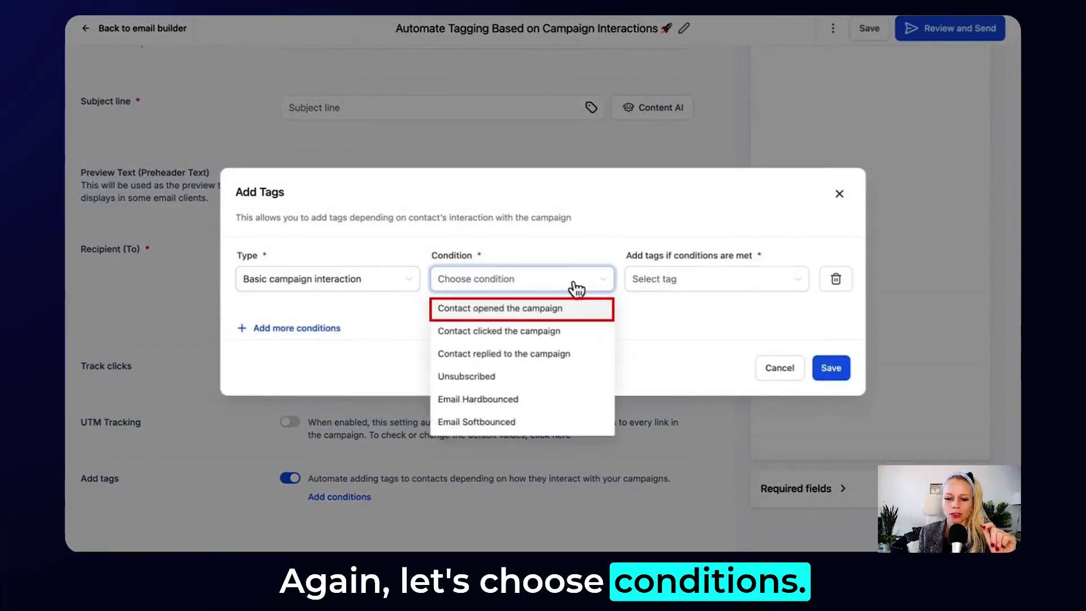
{"action": "left_click", "coordinate": [553, 309]}
{"action": "left_click", "coordinate": [763, 283]}
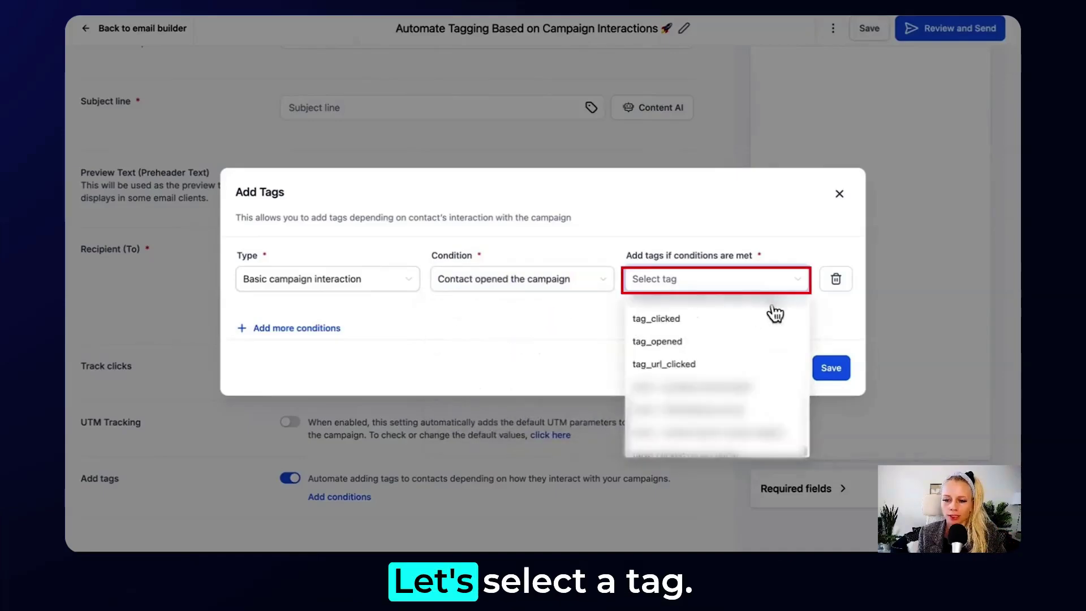
{"action": "left_click", "coordinate": [701, 345]}
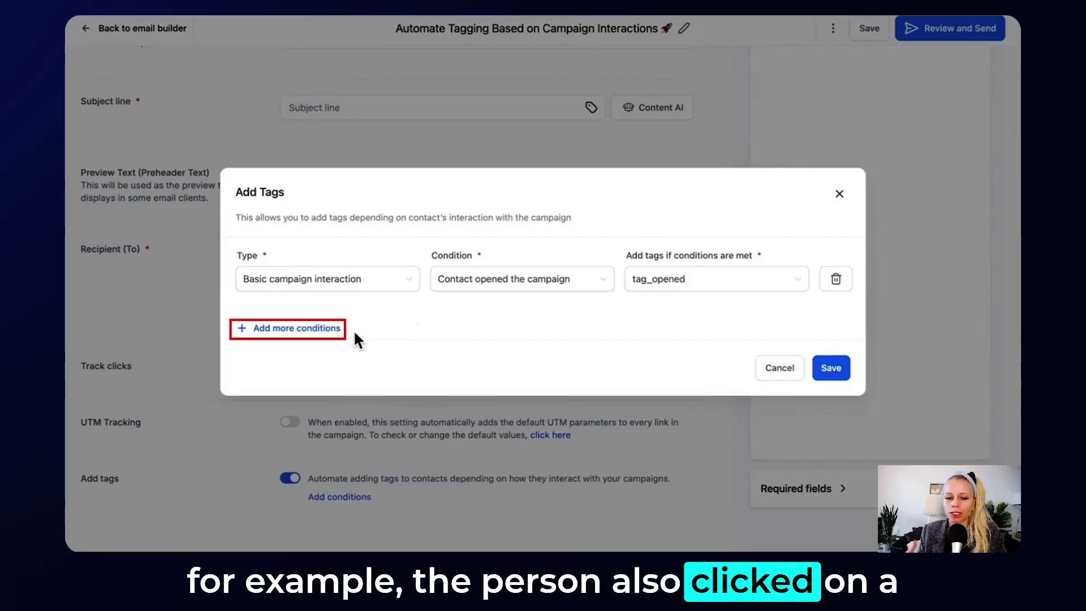
- Add a second rule, Contact clicked the campaign → tag_clicked, and start a third row
{"action": "left_click", "coordinate": [322, 330]}
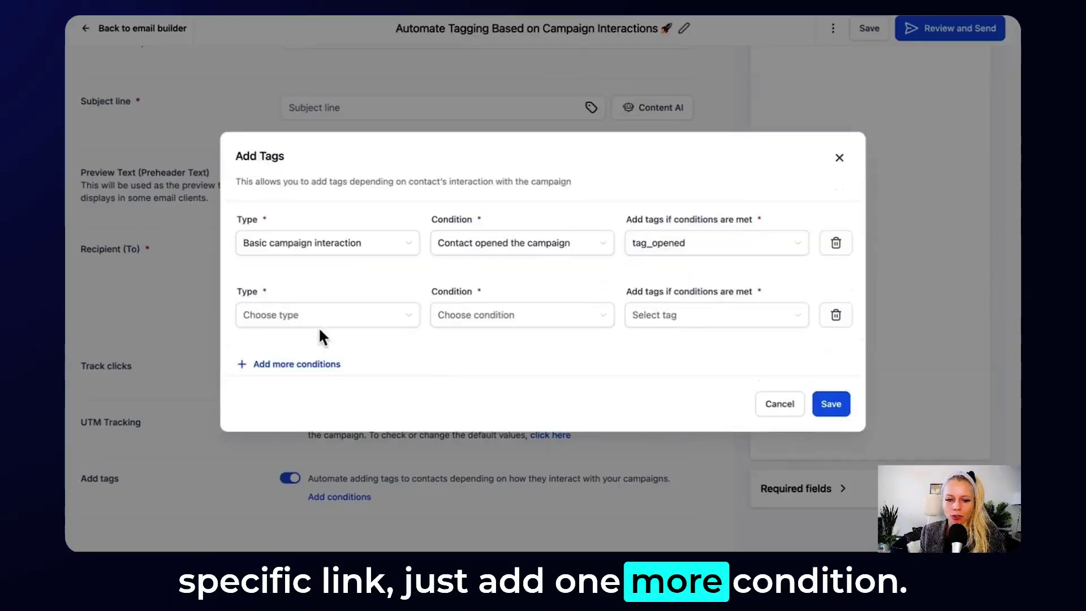
{"action": "left_click", "coordinate": [343, 321]}
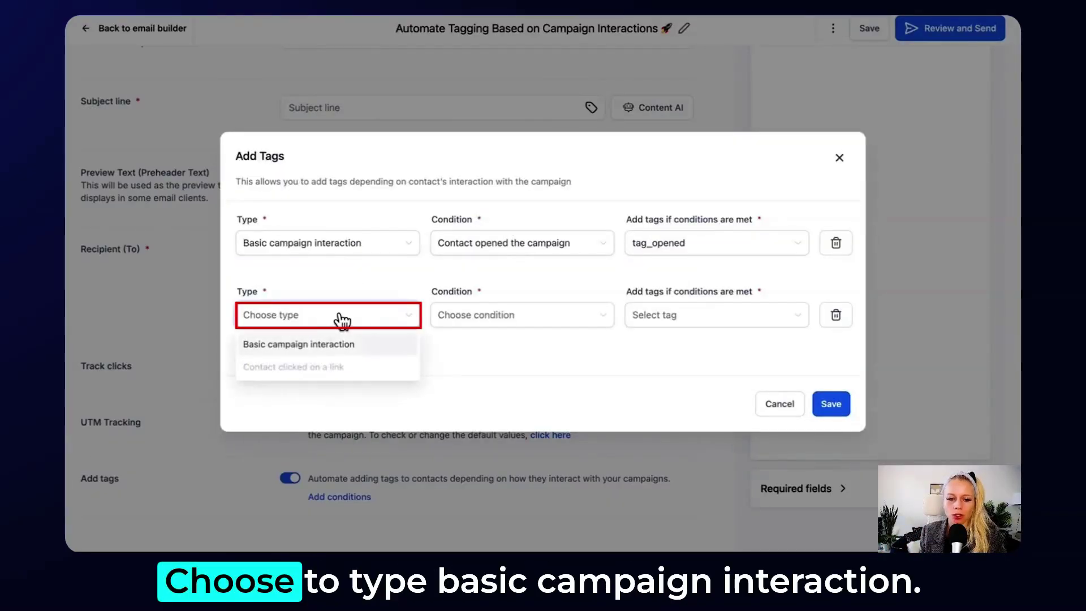
{"action": "left_click", "coordinate": [297, 346]}
{"action": "left_click", "coordinate": [497, 320]}
{"action": "left_click", "coordinate": [571, 371]}
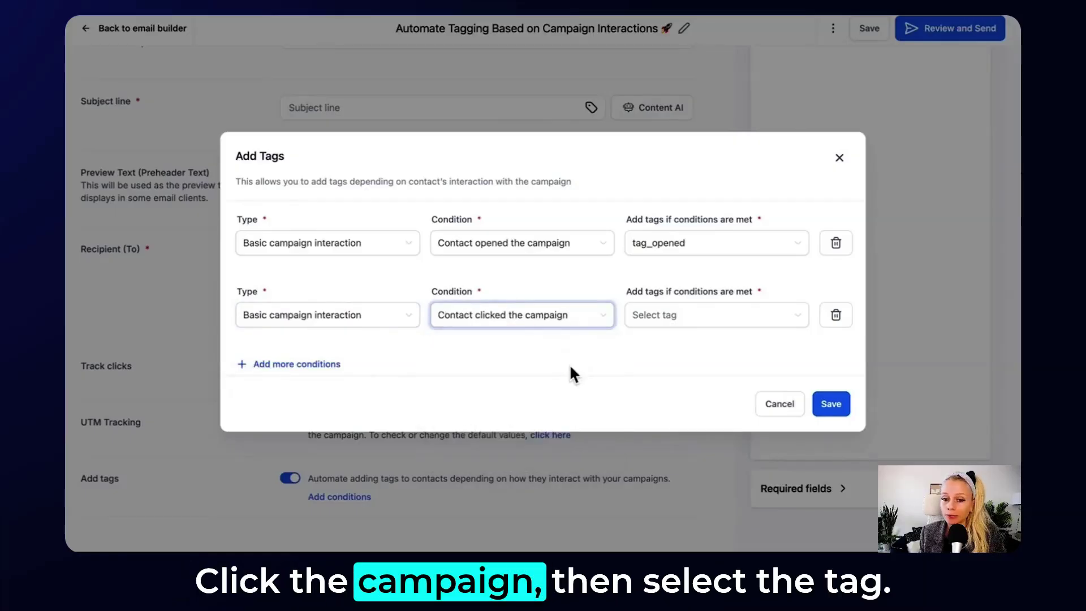
{"action": "left_click", "coordinate": [685, 315]}
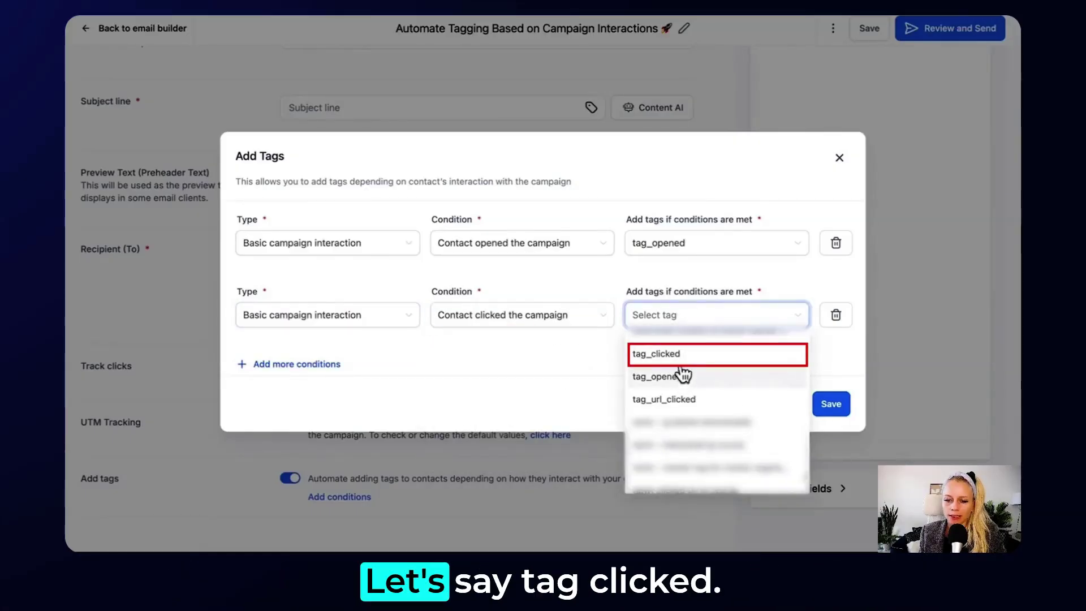
{"action": "left_click", "coordinate": [668, 355]}
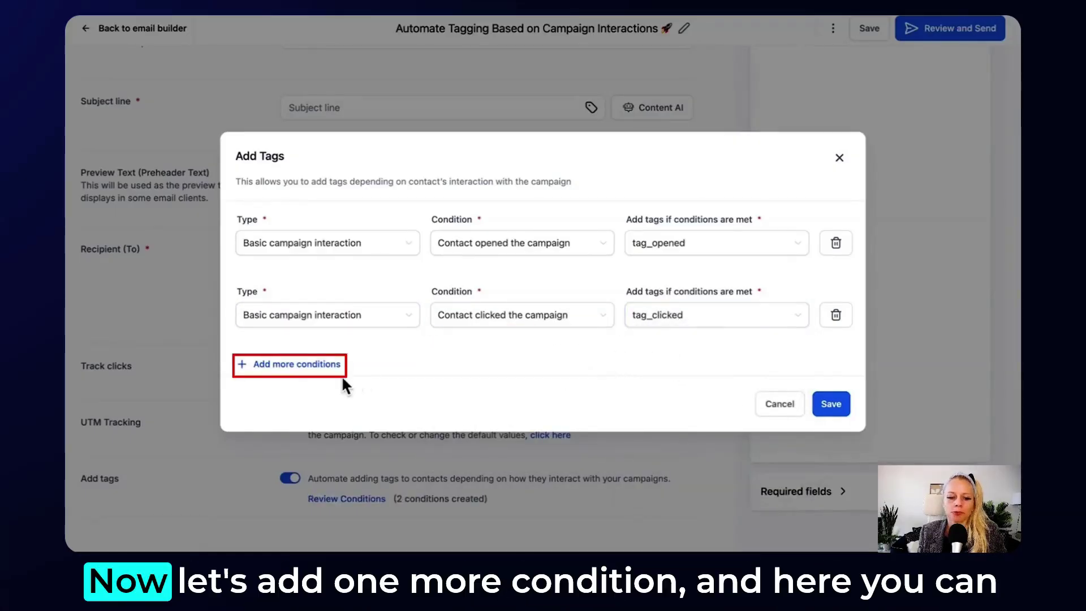
{"action": "left_click", "coordinate": [315, 366]}
{"action": "left_click", "coordinate": [310, 361]}
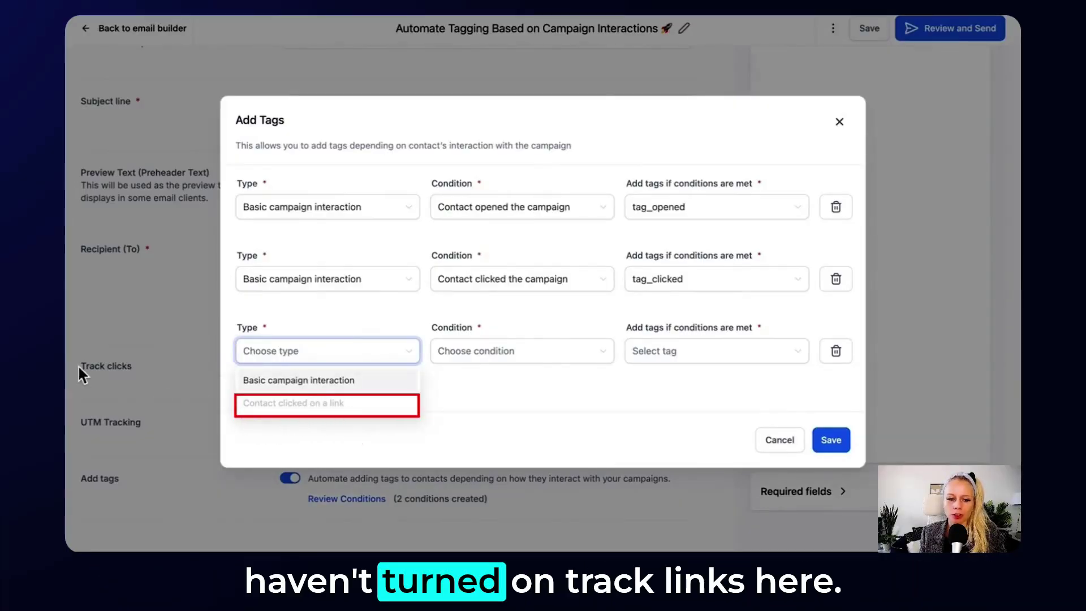
- Cancel the tag dialog, turn on Track clicks, and reopen the tag conditions
{"action": "left_click", "coordinate": [783, 444]}
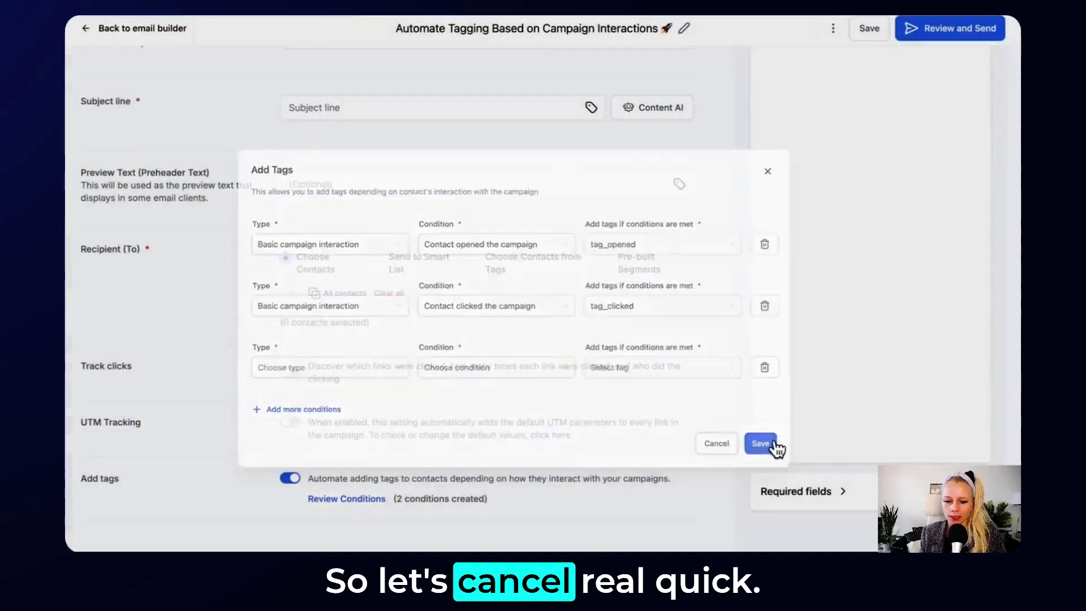
{"action": "left_click_drag", "start_coordinate": [82, 365], "coordinate": [132, 368]}
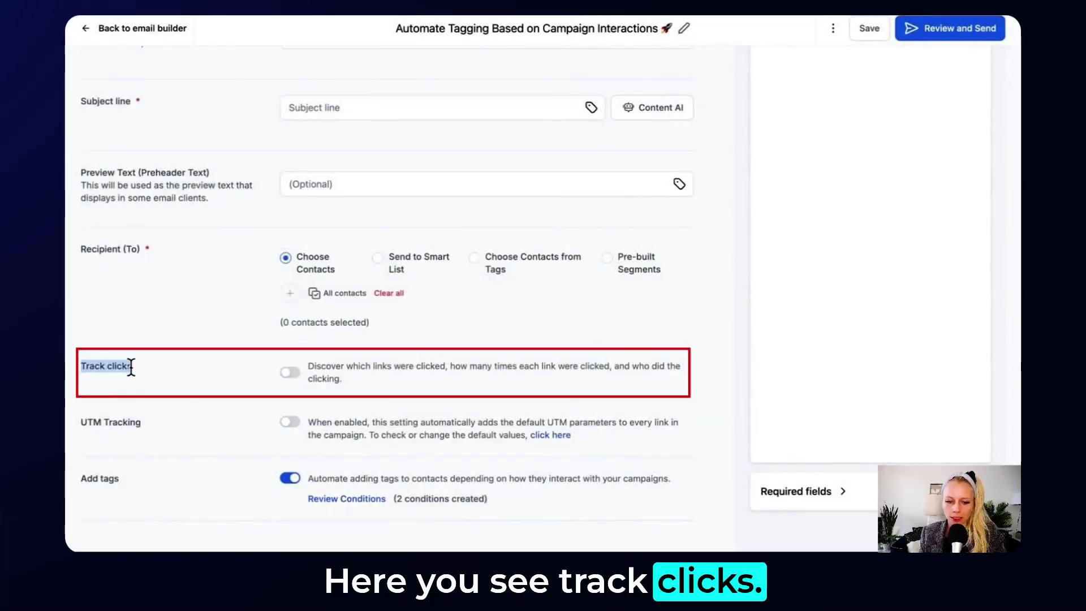
{"action": "left_click", "coordinate": [362, 499]}
{"action": "left_click", "coordinate": [306, 365]}
{"action": "left_click", "coordinate": [313, 355]}
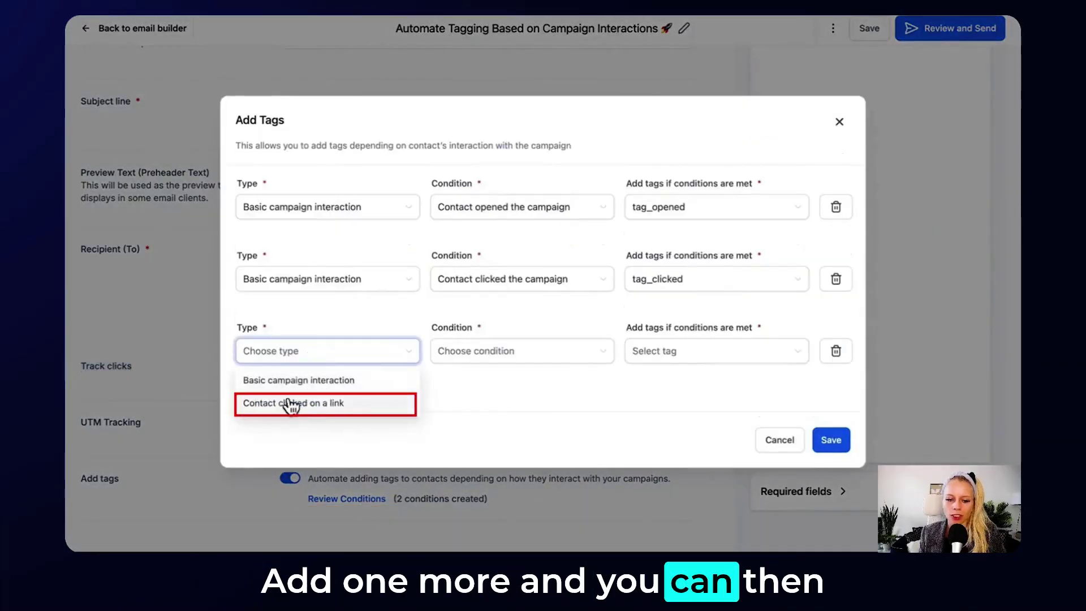
{"action": "left_click", "coordinate": [350, 411]}
{"action": "left_click", "coordinate": [512, 355]}
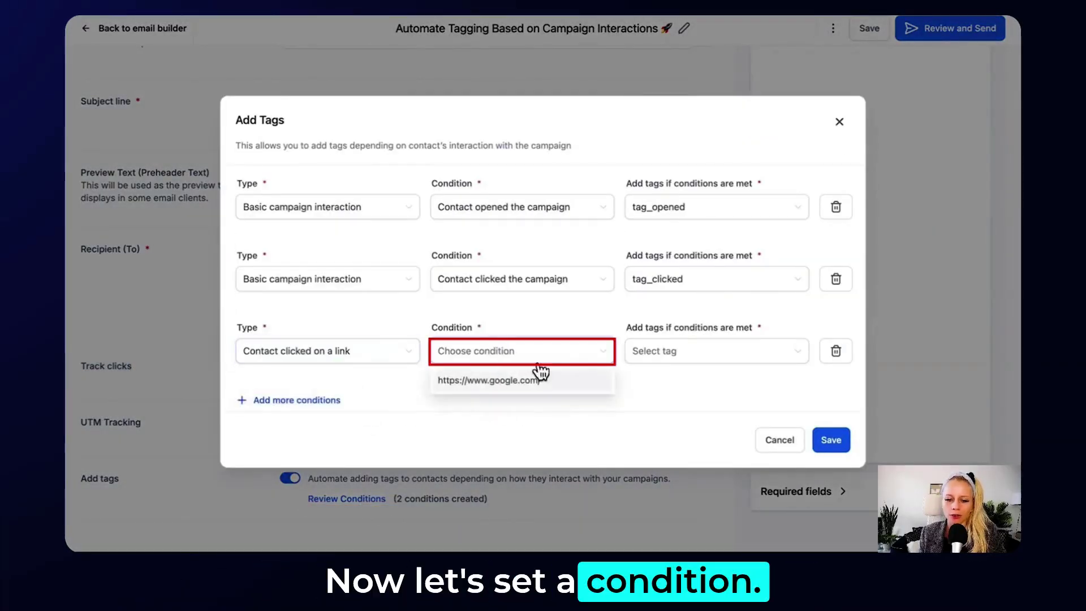
{"action": "left_click", "coordinate": [472, 385]}
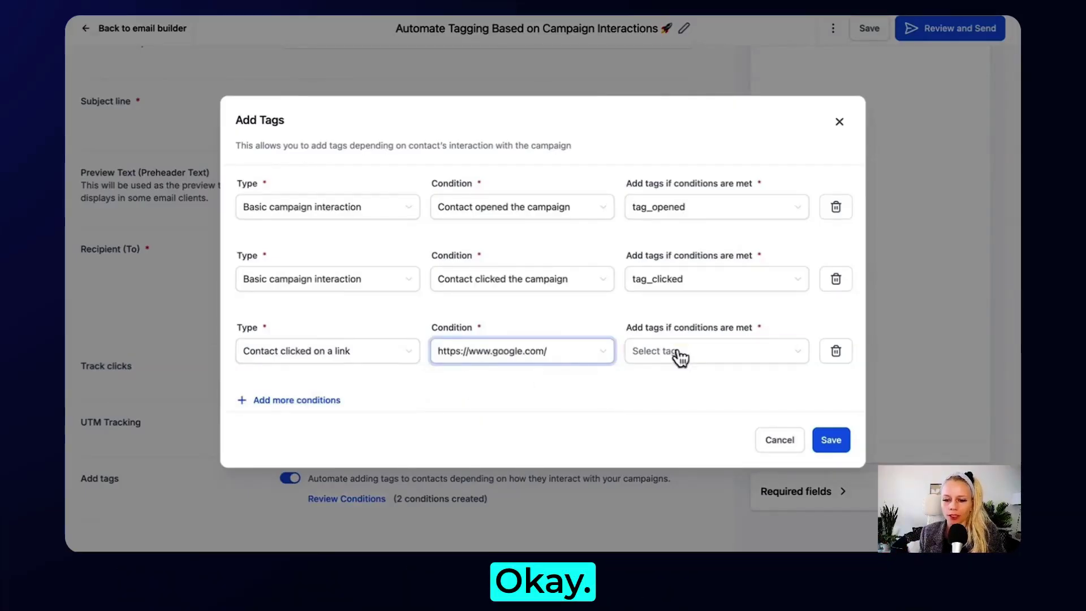
{"action": "left_click", "coordinate": [699, 356]}
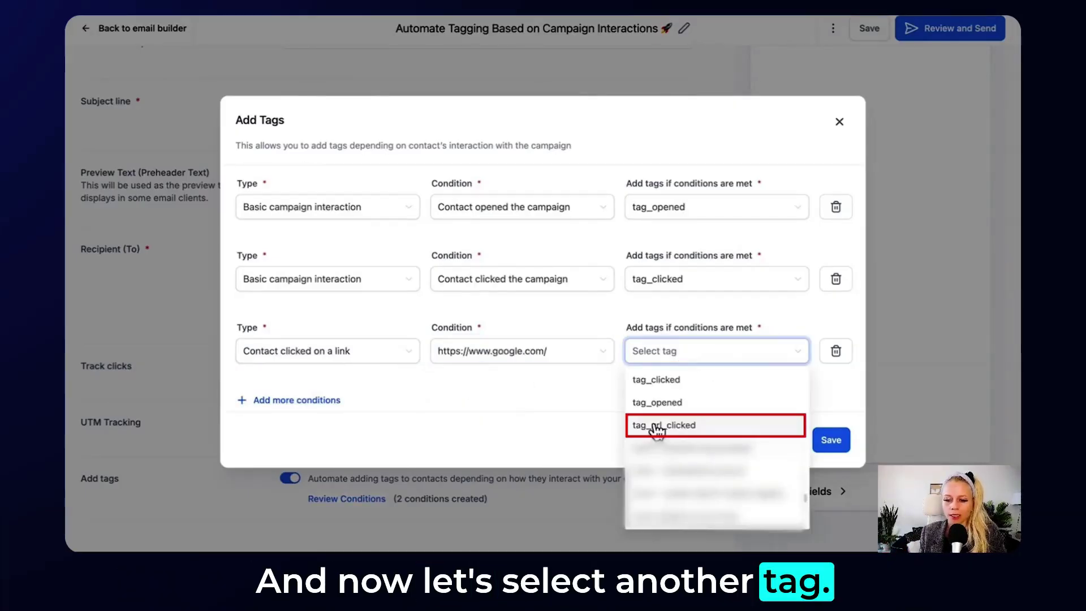
{"action": "left_click", "coordinate": [704, 429]}
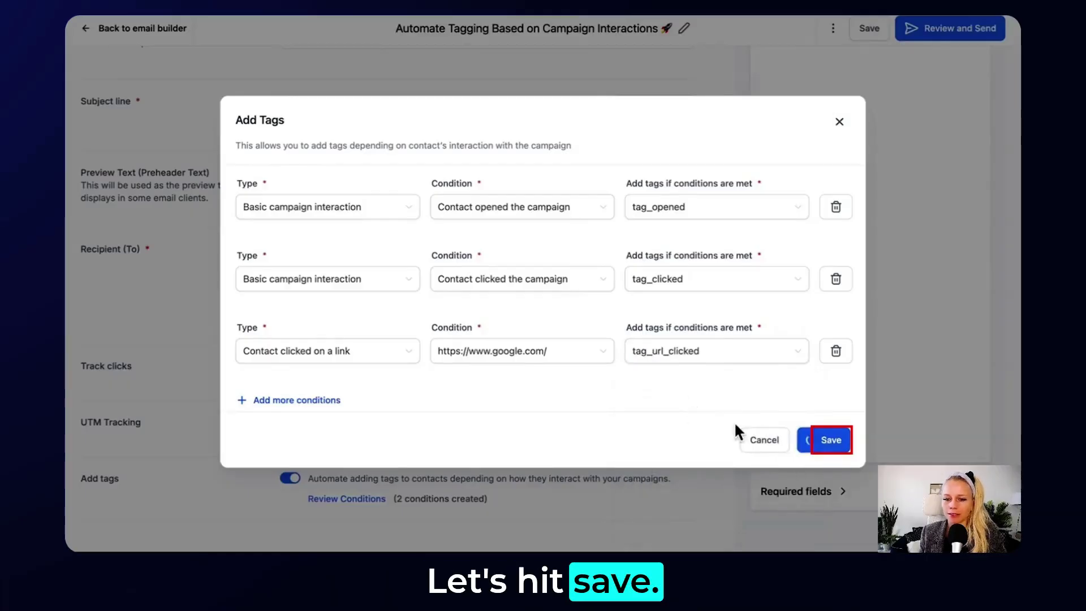
{"action": "left_click", "coordinate": [827, 441]}
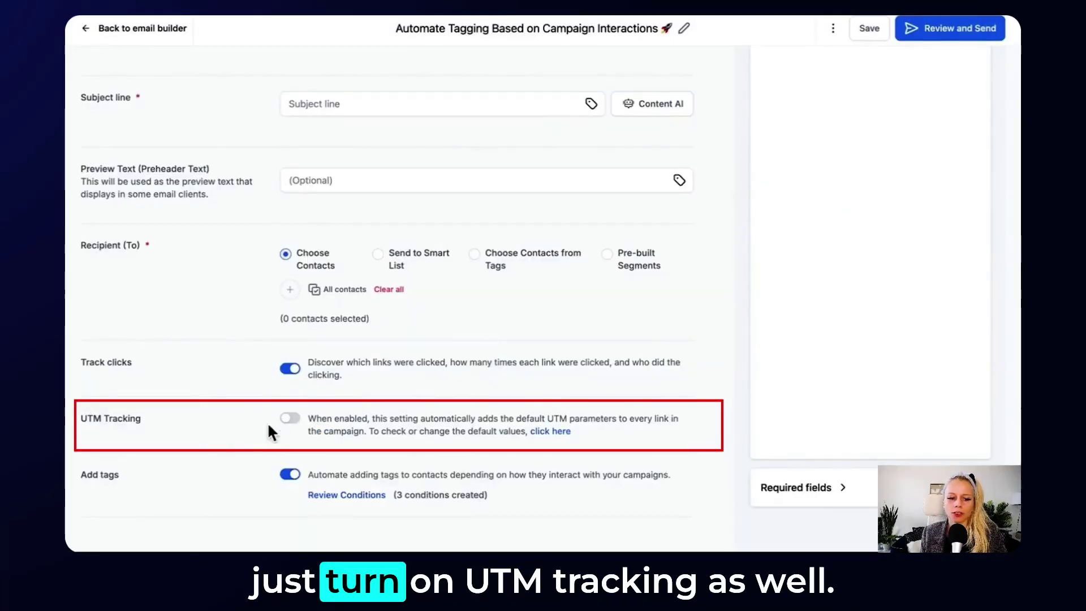
- Enable UTM Tracking and send the 'Hey There' campaign to the selected contact now
{"action": "left_click", "coordinate": [290, 418]}
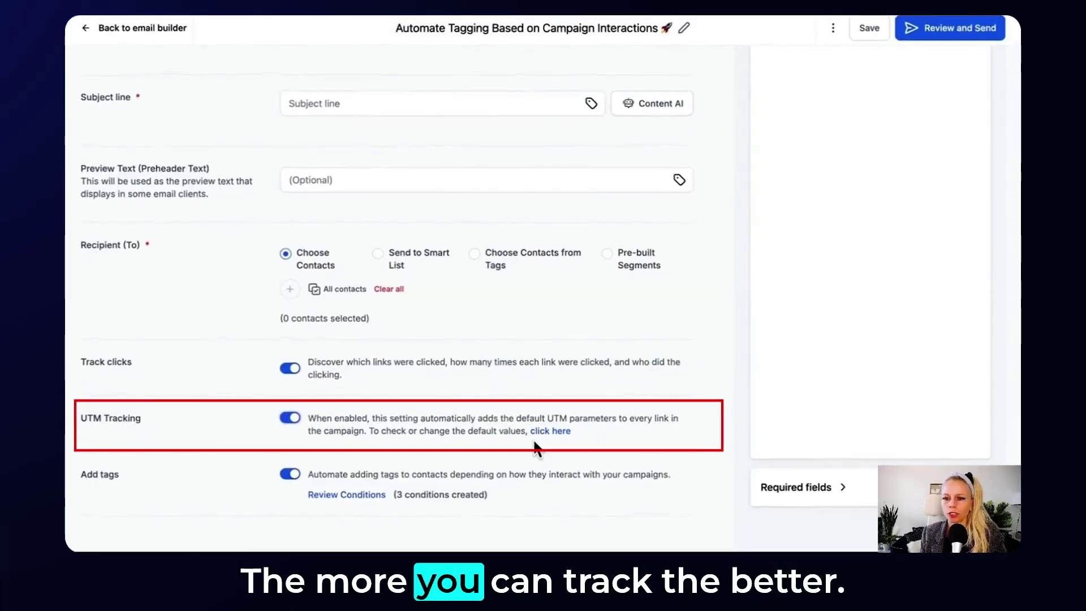
{"action": "scroll", "coordinate": [534, 444], "scroll_direction": "up", "scroll_amount": 2}
{"action": "scroll", "coordinate": [534, 444], "scroll_direction": "down", "scroll_amount": 1}
{"action": "scroll", "coordinate": [469, 370], "scroll_direction": "up", "scroll_amount": 5}
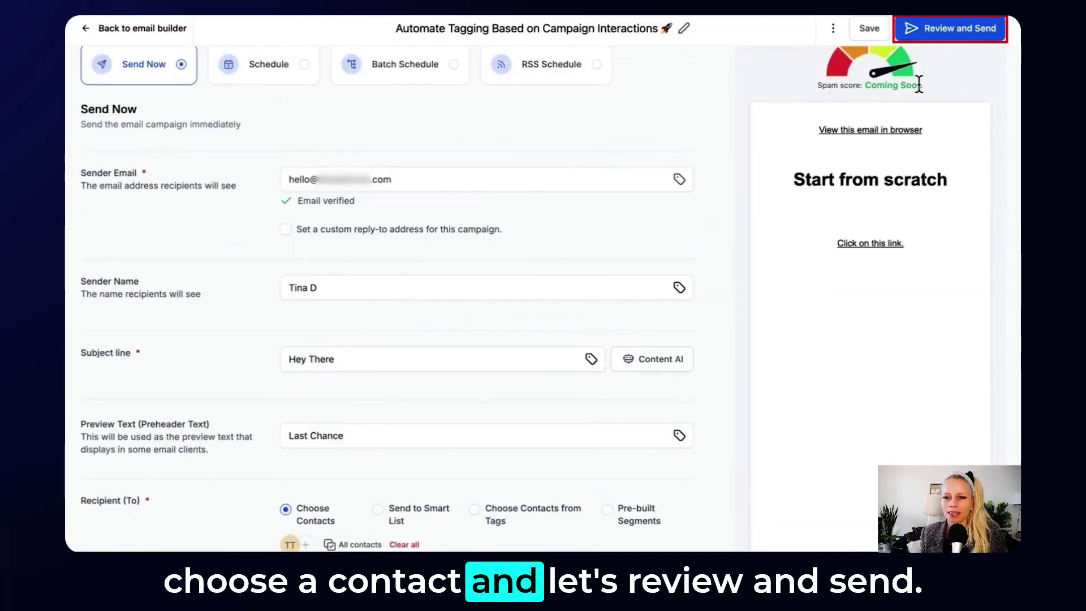
{"action": "left_click", "coordinate": [959, 28]}
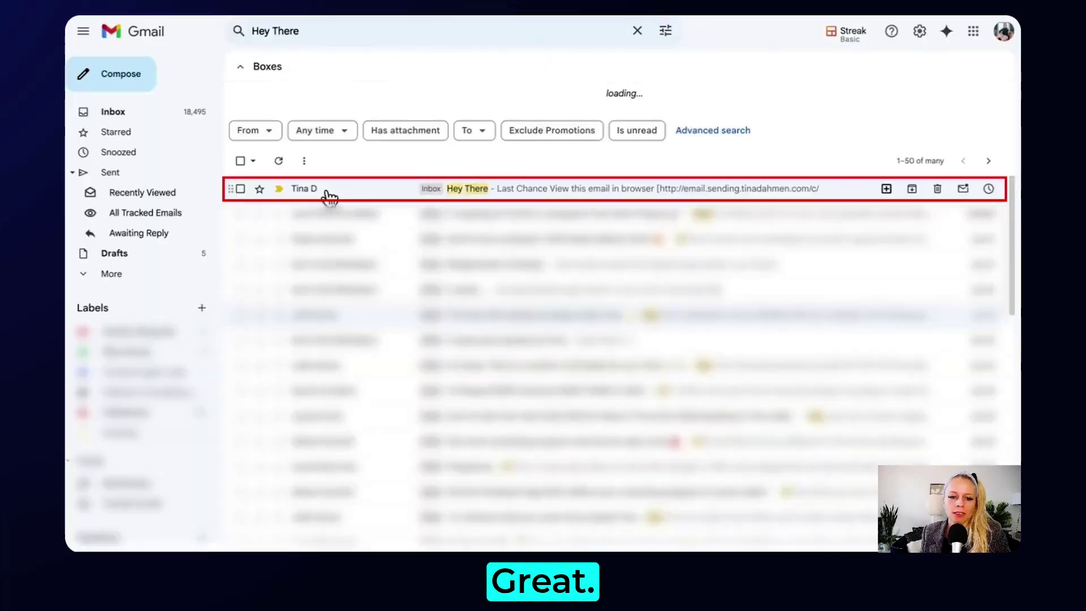
- Open the Hey There email in Gmail and follow its 'Click on this link.' link
{"action": "left_click", "coordinate": [326, 192]}
{"action": "left_click", "coordinate": [626, 303]}
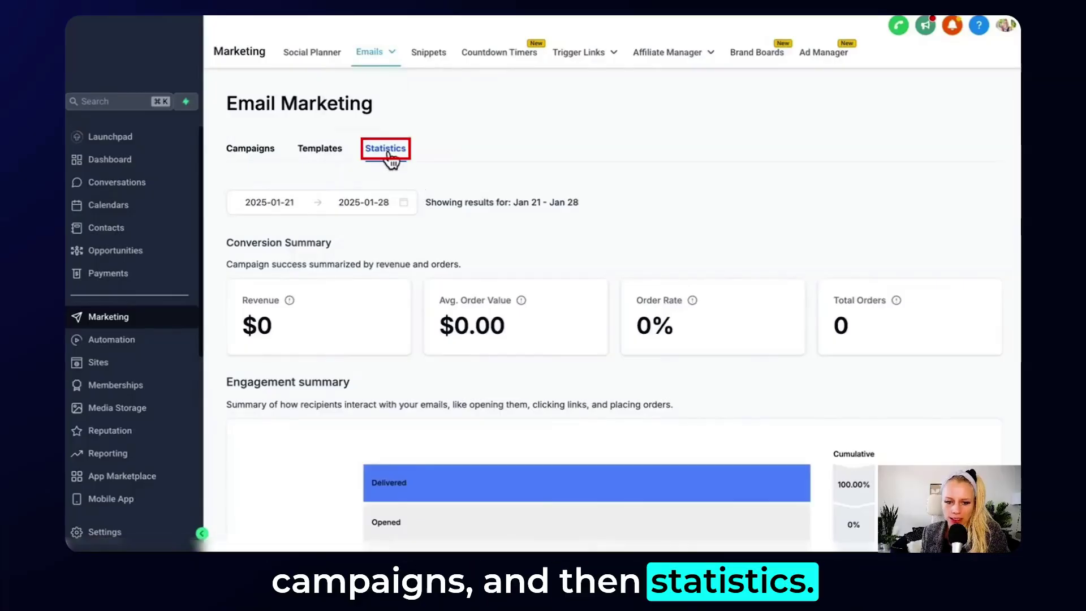
- Set the statistics date range to Jan 27 – Jan 28 and confirm it
{"action": "left_click", "coordinate": [269, 202]}
{"action": "left_click", "coordinate": [270, 353]}
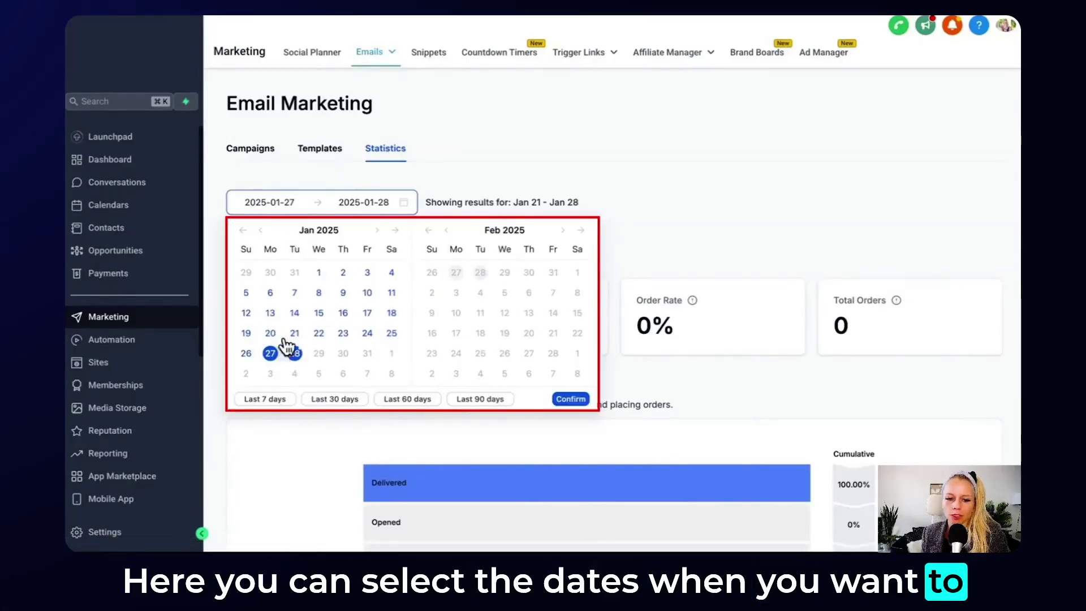
{"action": "left_click", "coordinate": [294, 353]}
{"action": "left_click", "coordinate": [265, 399]}
{"action": "left_click", "coordinate": [387, 399]}
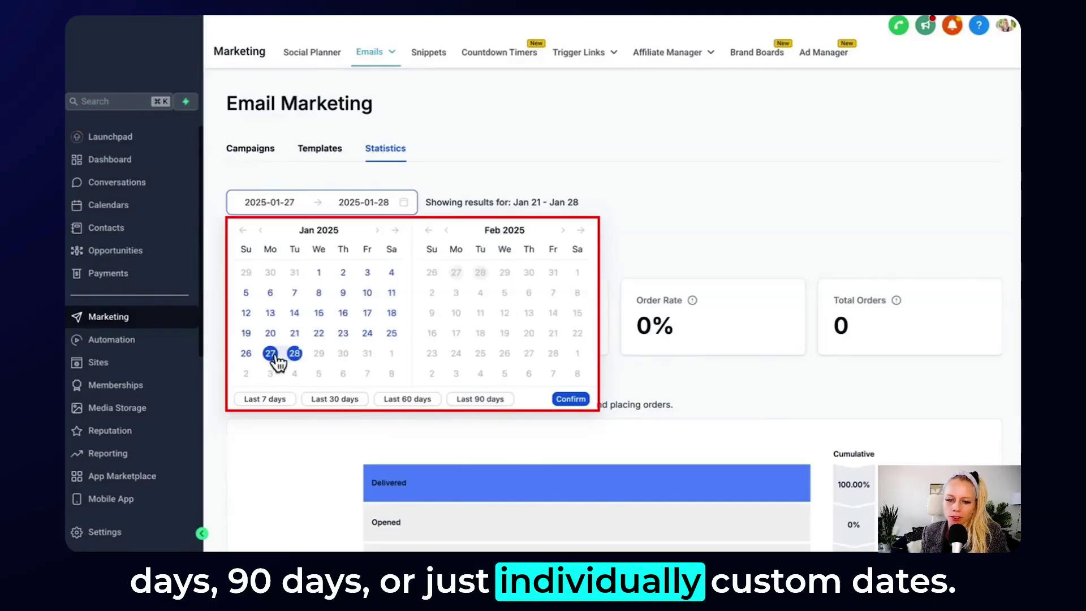
{"action": "left_click", "coordinate": [566, 400]}
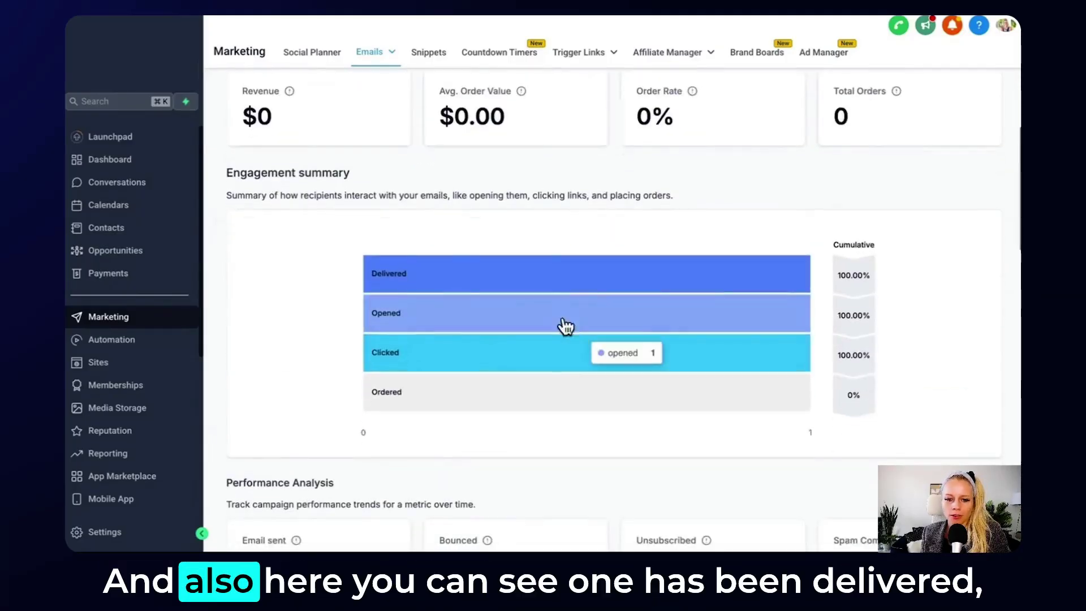
- Review the engagement summary: one delivery, one open, one click, 100% open rate
{"action": "mouse_move", "coordinate": [391, 285]}
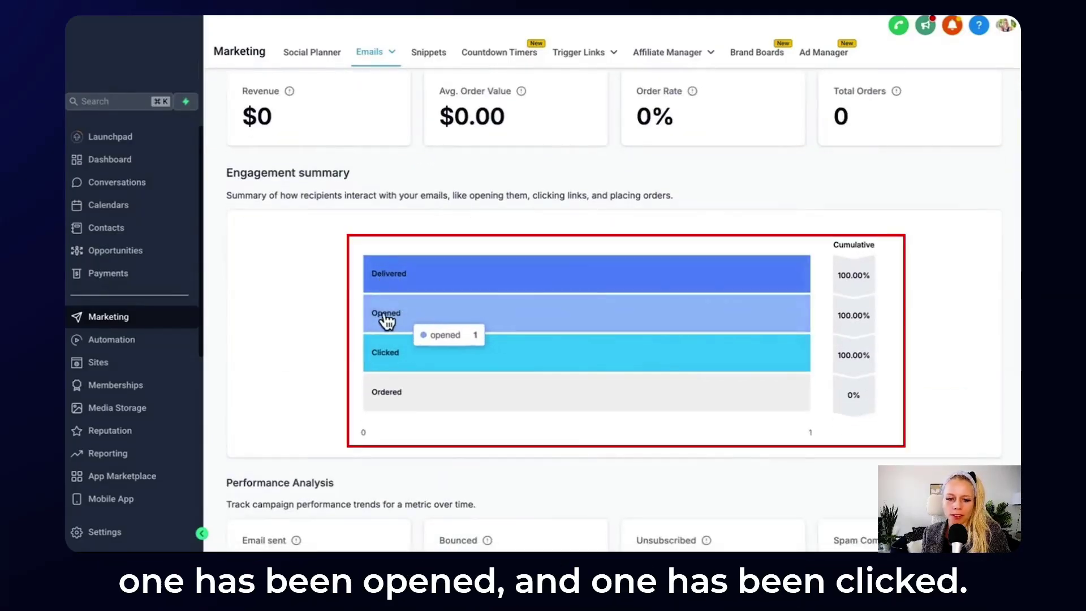
{"action": "mouse_move", "coordinate": [385, 362]}
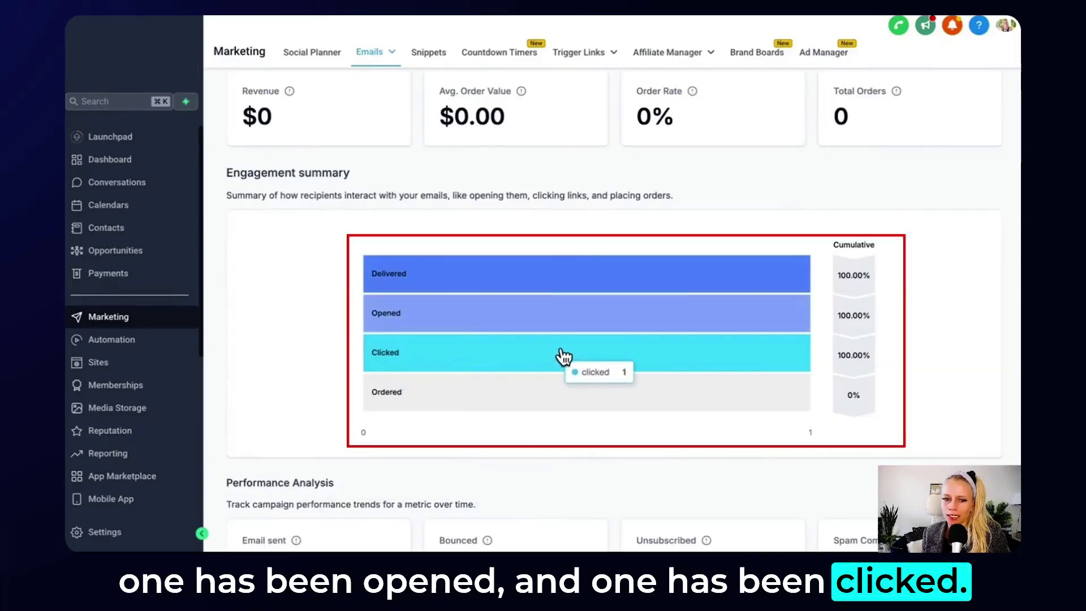
{"action": "scroll", "coordinate": [411, 322], "scroll_direction": "down", "scroll_amount": 5}
{"action": "scroll", "coordinate": [424, 334], "scroll_direction": "down", "scroll_amount": 2}
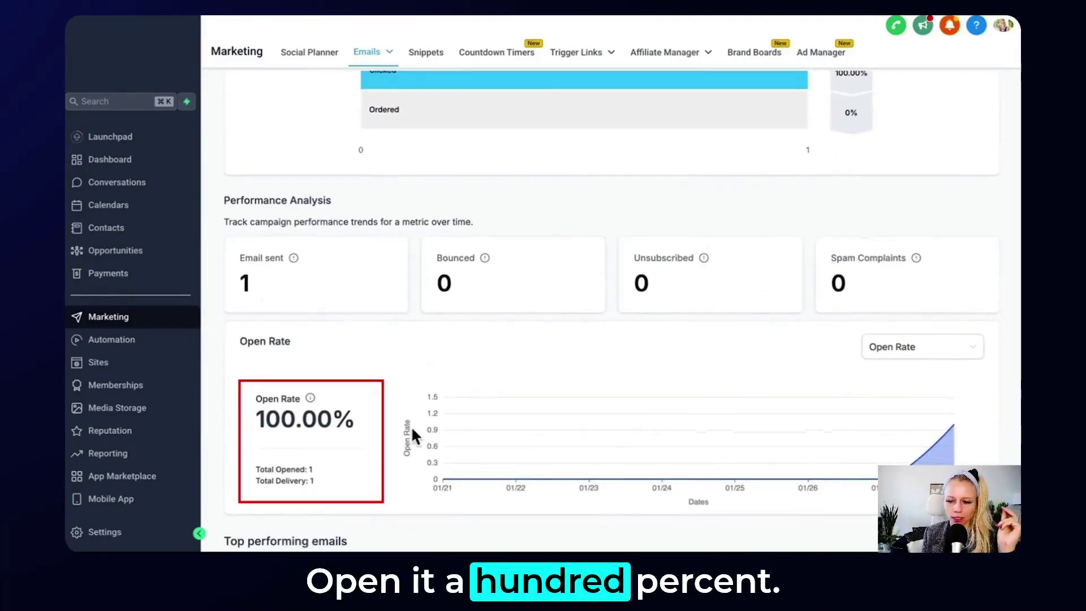
{"action": "scroll", "coordinate": [933, 443], "scroll_direction": "down", "scroll_amount": 4}
{"action": "scroll", "coordinate": [934, 444], "scroll_direction": "down", "scroll_amount": 4}
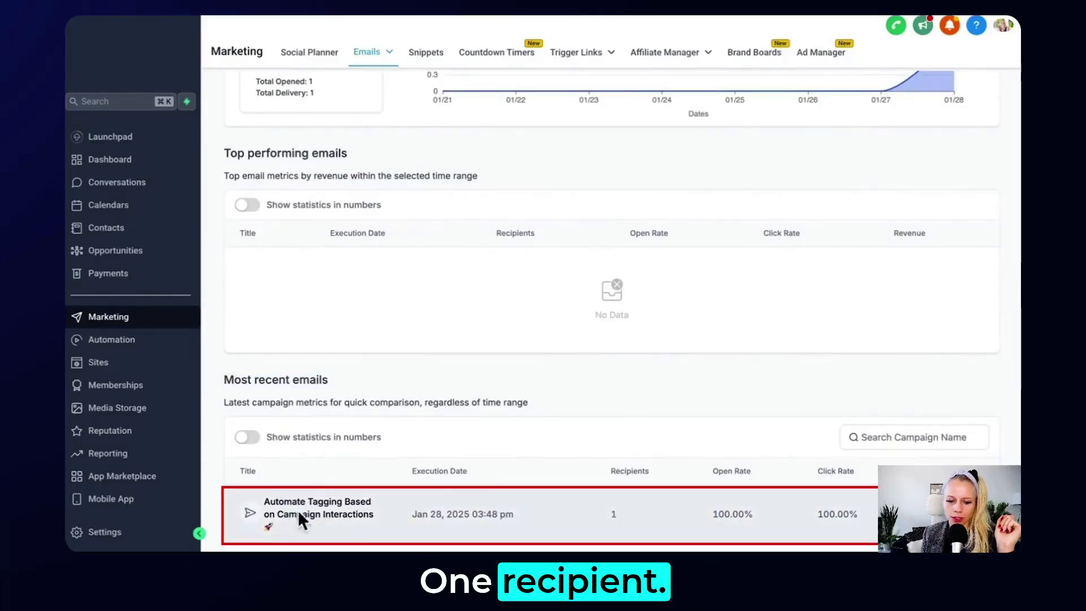
- Show the campaign's Click Performance in numbers: 1 total and 1 unique google.com click
{"action": "left_click", "coordinate": [334, 511]}
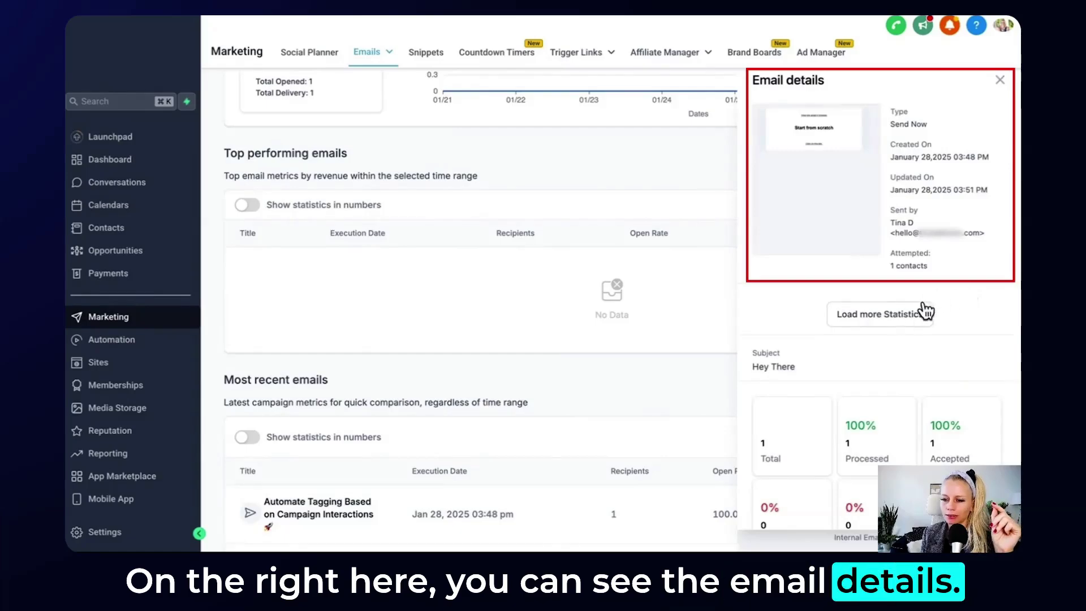
{"action": "scroll", "coordinate": [900, 320], "scroll_direction": "down", "scroll_amount": 1}
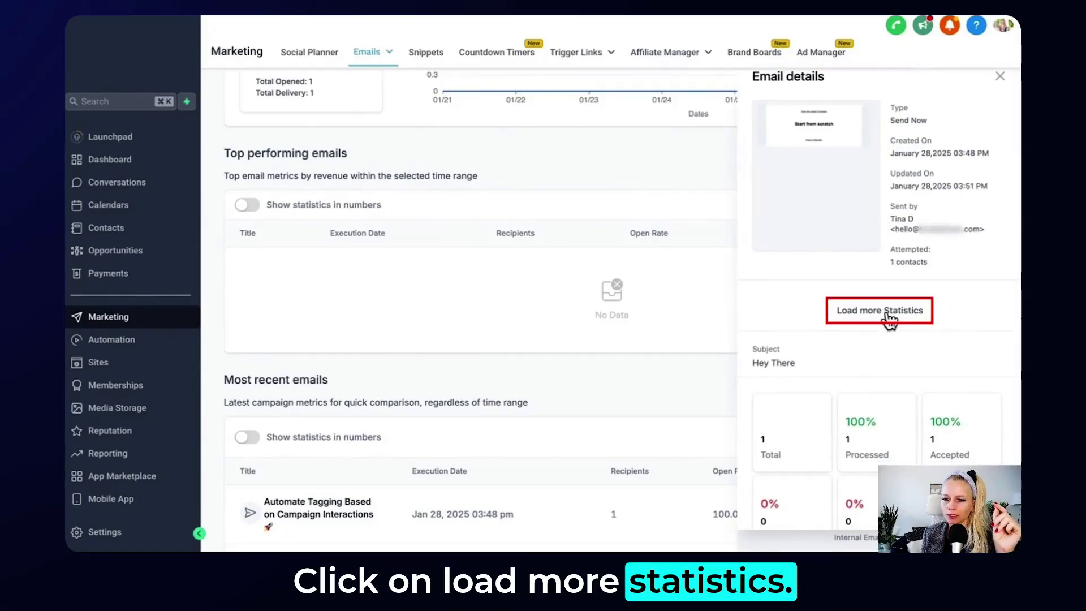
{"action": "left_click", "coordinate": [889, 318]}
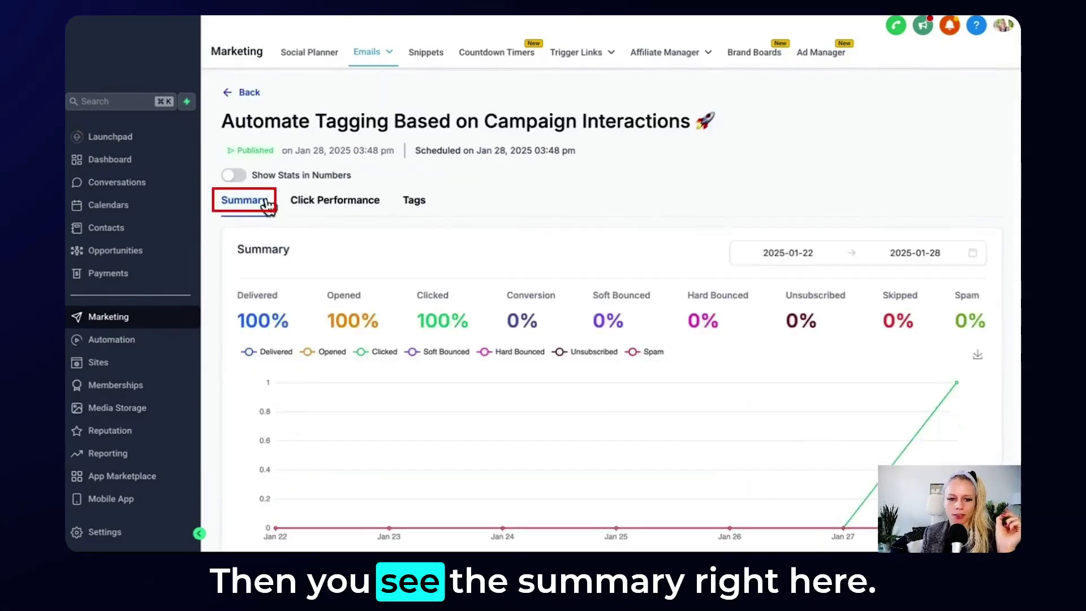
{"action": "left_click", "coordinate": [233, 176]}
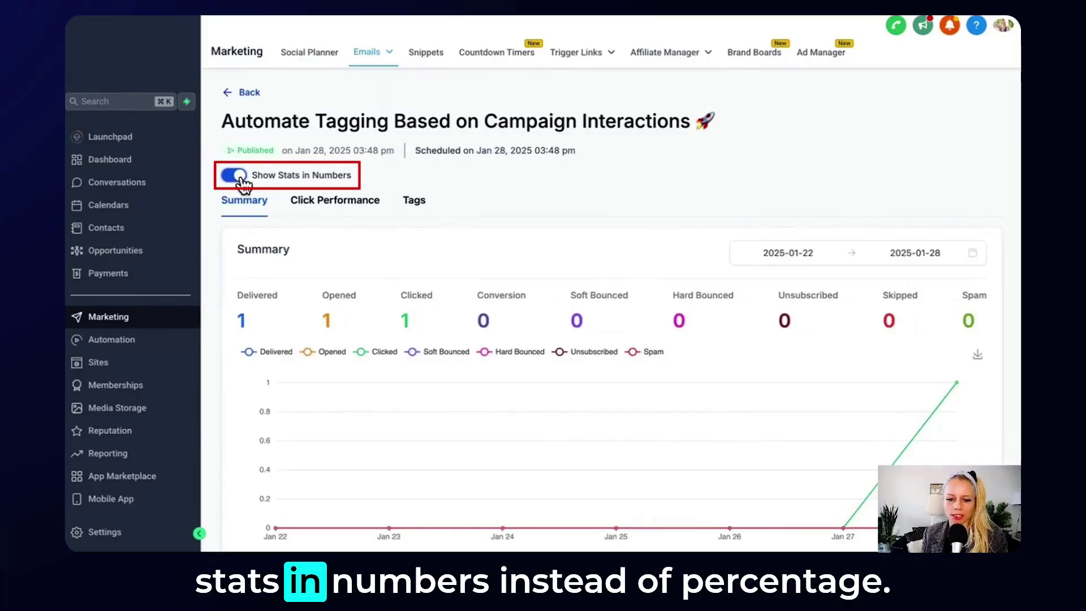
{"action": "left_click", "coordinate": [296, 205]}
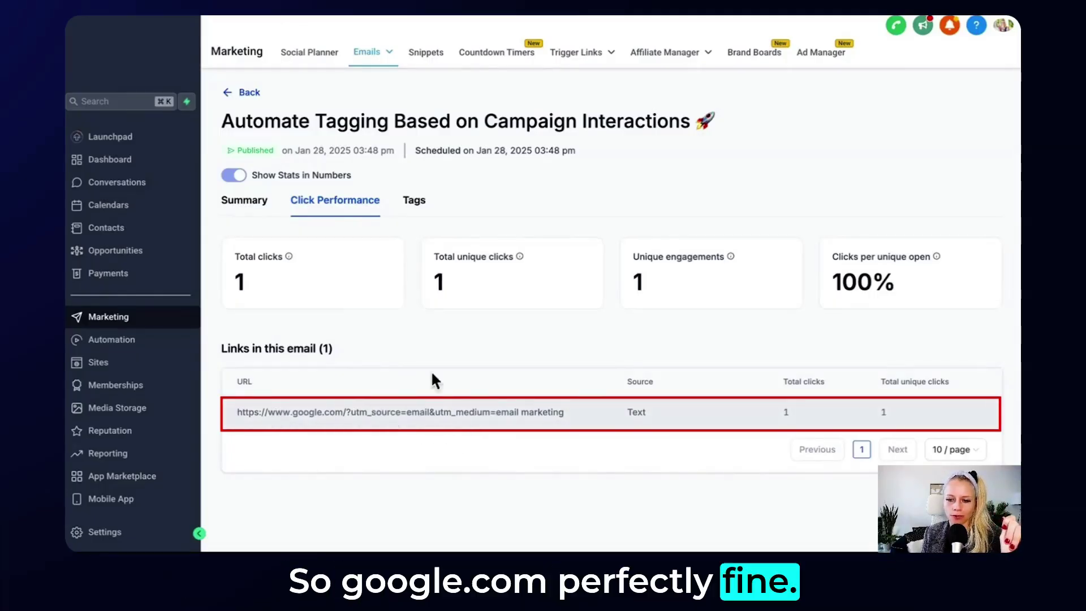
- Show the Tags segment overview with tag_opened, tag_clicked and tag_url_clicked at 1 contact each
{"action": "left_click", "coordinate": [416, 203]}
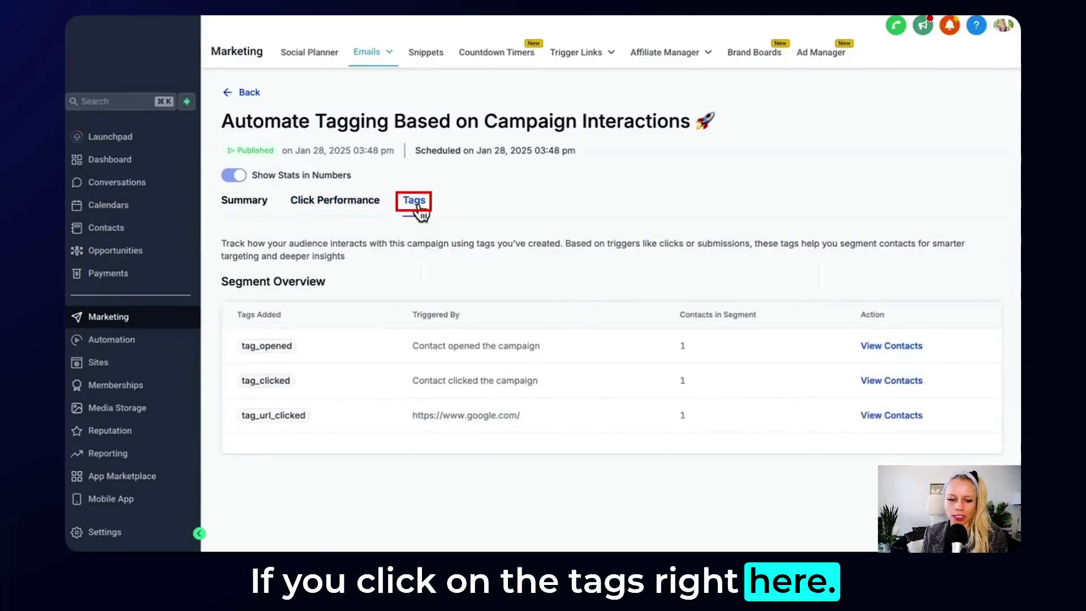